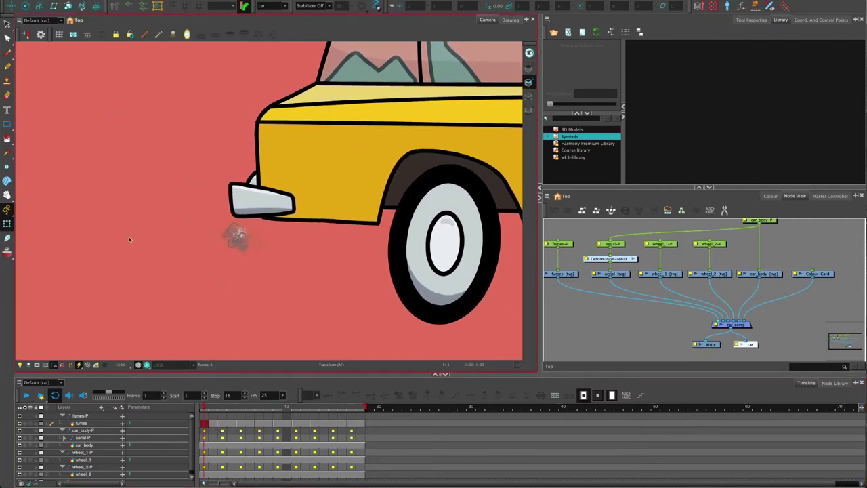
# Examine the car's exhaust fumes at frames 1, 3 and 7 using the render preview
pyautogui.scroll(2, 105, 189)
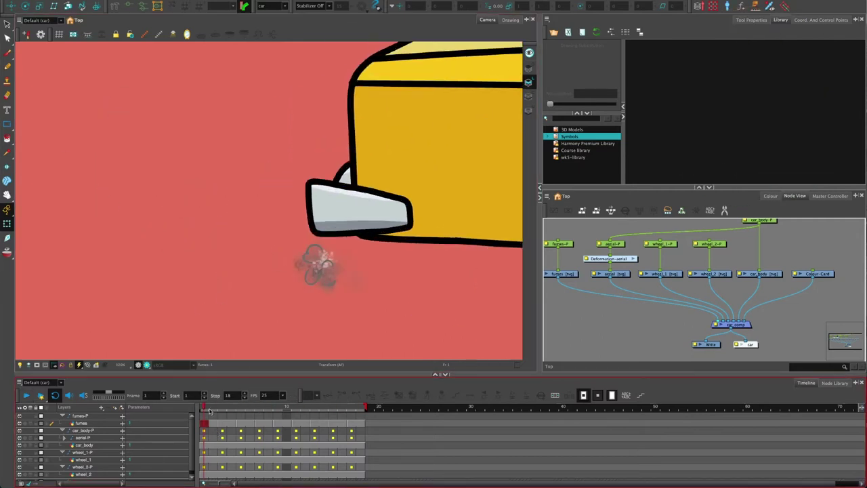
pyautogui.click(148, 366)
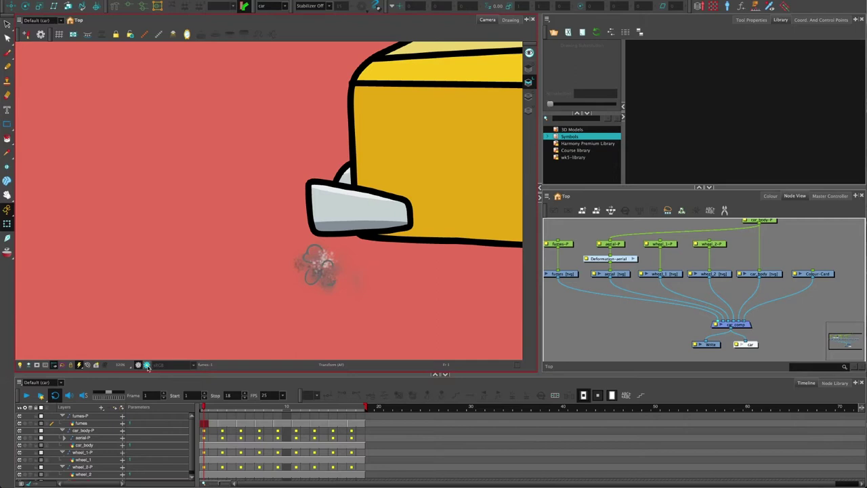
pyautogui.click(224, 408)
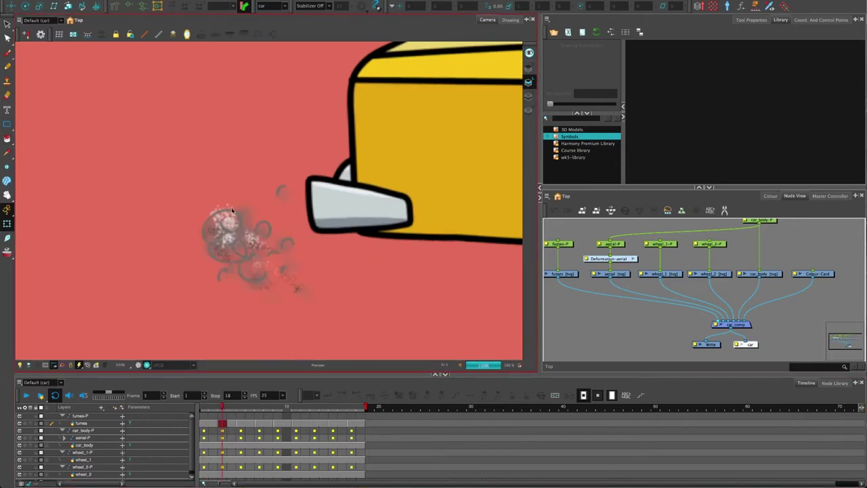
pyautogui.click(139, 366)
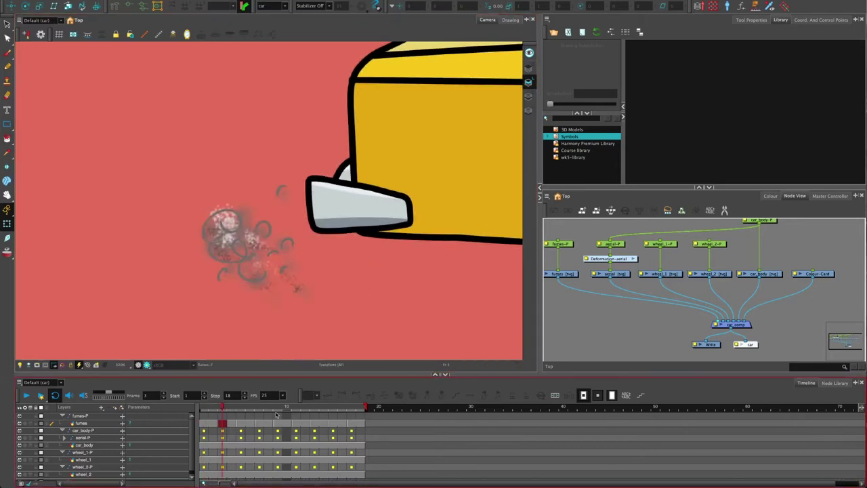
pyautogui.click(260, 408)
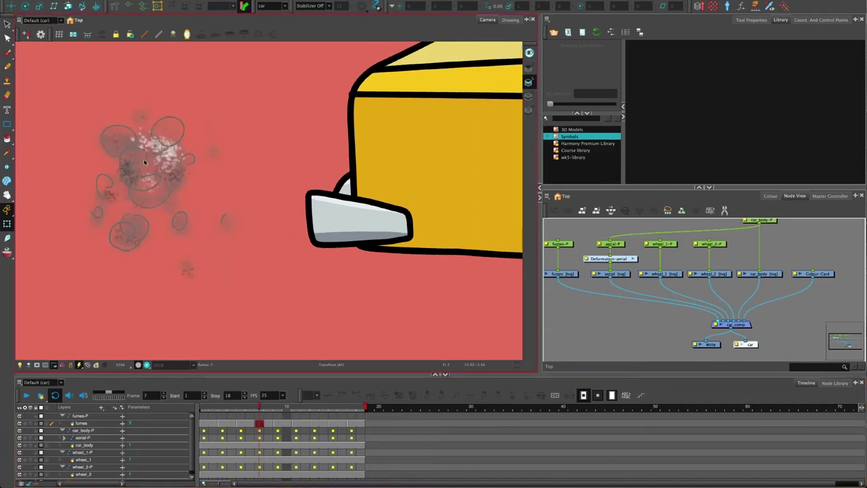
# Examine the fumes drawing node and its parent peg fumes-P in the node network
pyautogui.moveTo(566, 282); pyautogui.dragTo(602, 289)
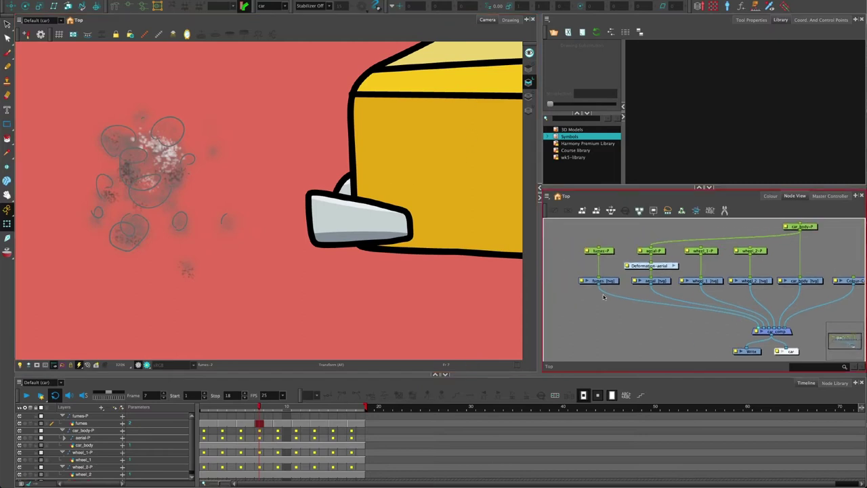
pyautogui.scroll(4, 581, 273)
pyautogui.moveTo(574, 262); pyautogui.dragTo(601, 277)
pyautogui.click(626, 300)
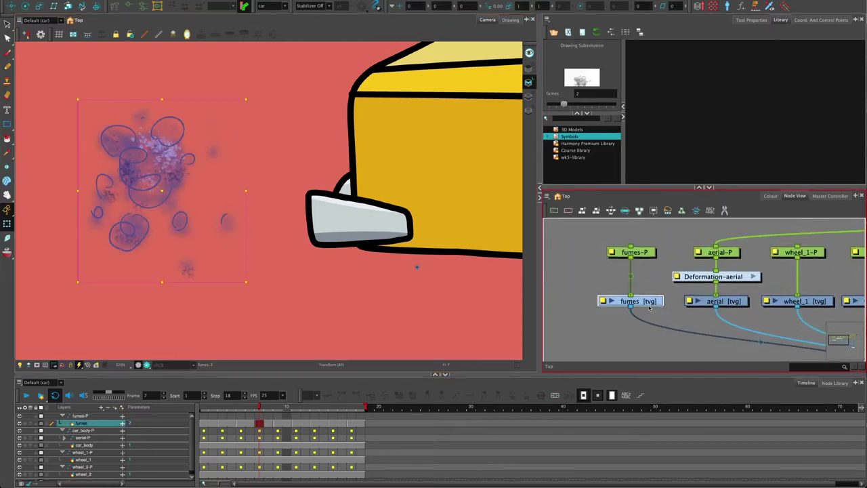
pyautogui.click(642, 252)
pyautogui.click(649, 302)
pyautogui.click(579, 302)
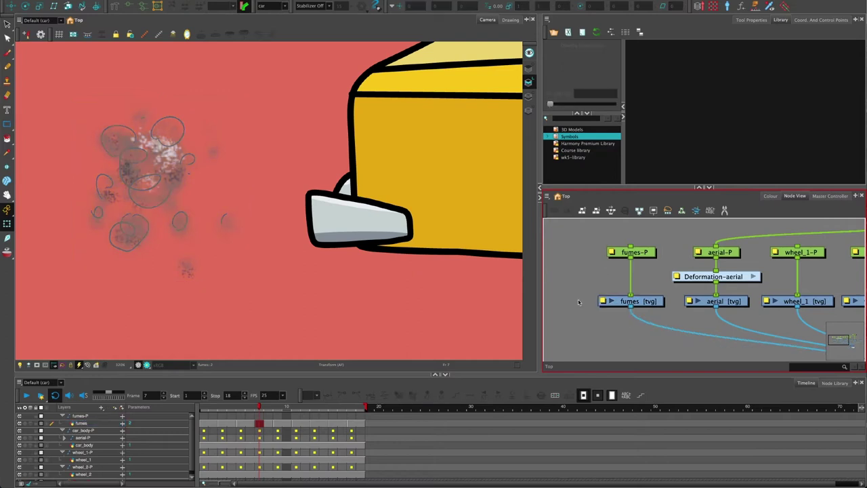
# Select the fumes layer and open its frame 7 drawing in the Drawing view
pyautogui.click(81, 423)
pyautogui.click(80, 416)
pyautogui.click(81, 424)
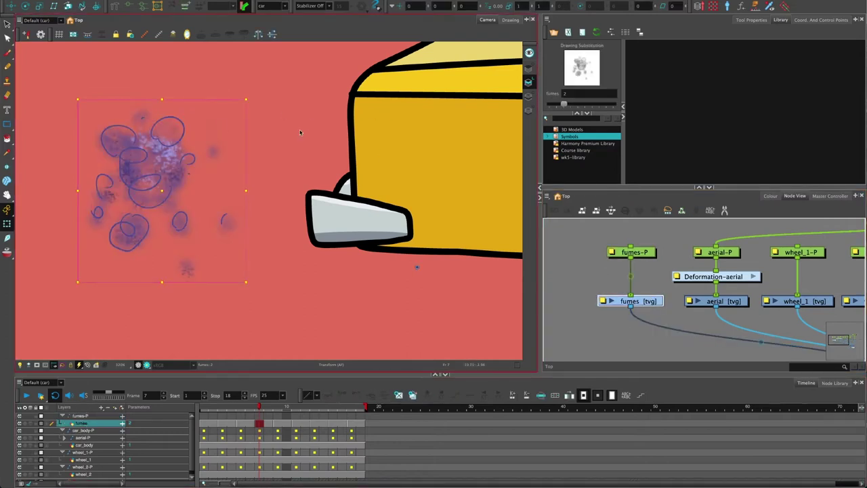
pyautogui.click(510, 20)
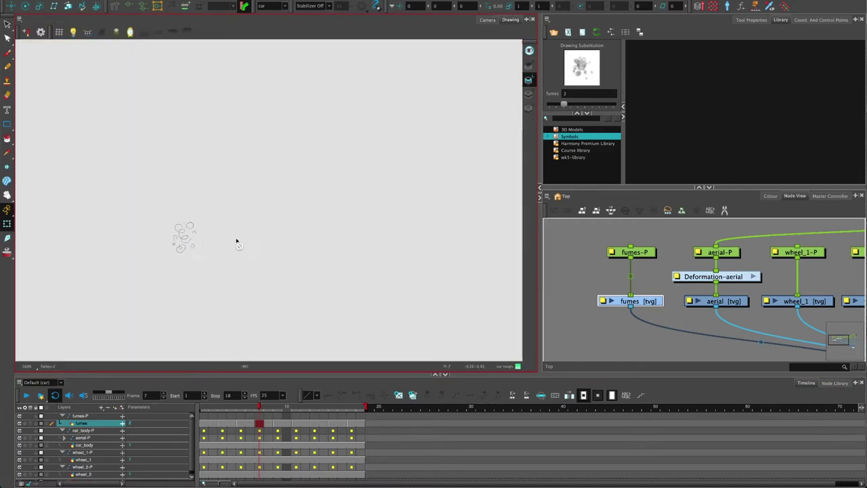
pyautogui.scroll(8, 135, 260)
pyautogui.moveTo(340, 233); pyautogui.dragTo(327, 199)
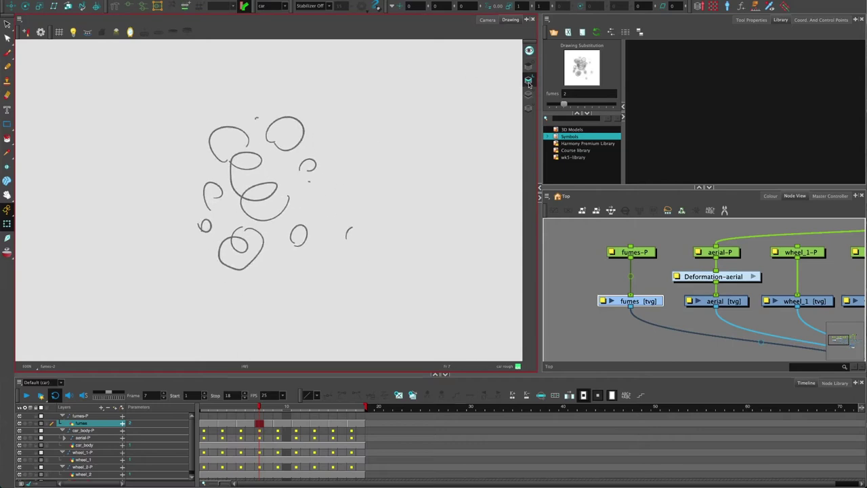
# Examine the colour palette and compare the fumes drawing's Line Art layer with its Colour Art layer
pyautogui.click(771, 196)
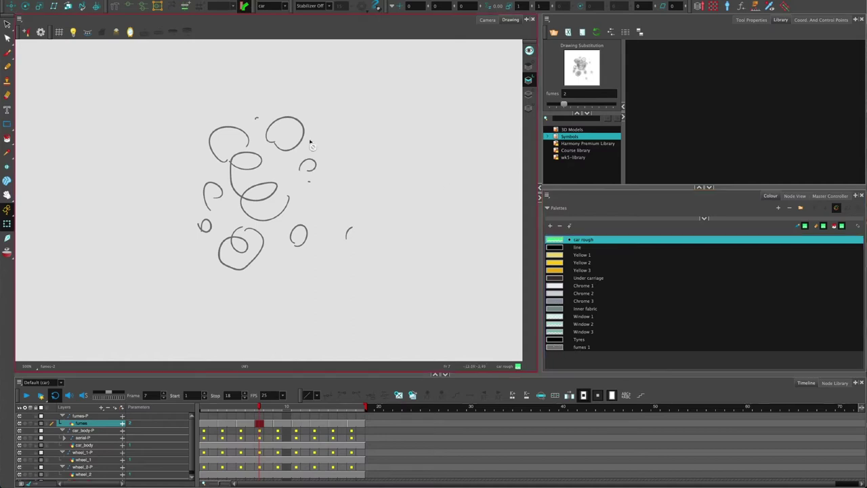
pyautogui.click(796, 196)
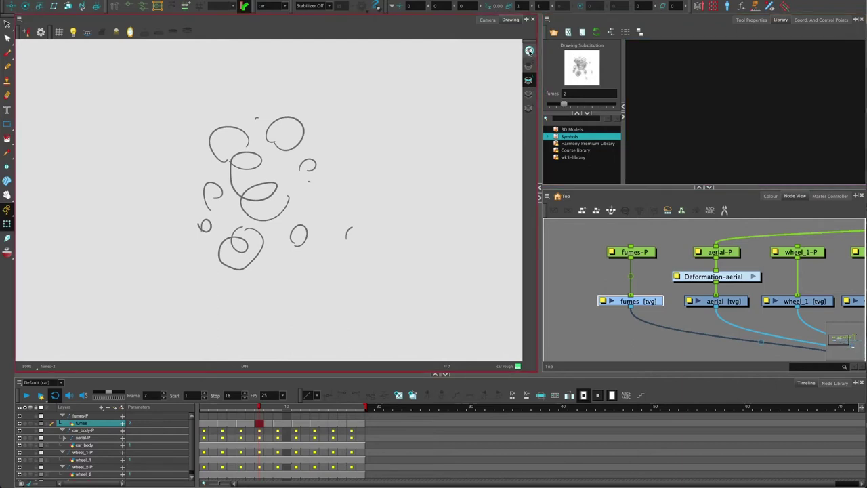
pyautogui.click(529, 51)
pyautogui.click(530, 50)
pyautogui.click(529, 94)
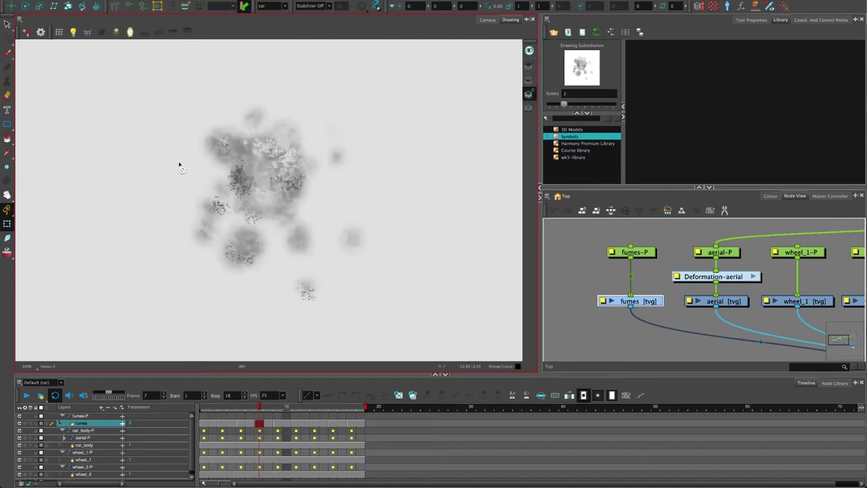
pyautogui.scroll(-4, 183, 167)
pyautogui.moveTo(245, 188); pyautogui.dragTo(227, 202)
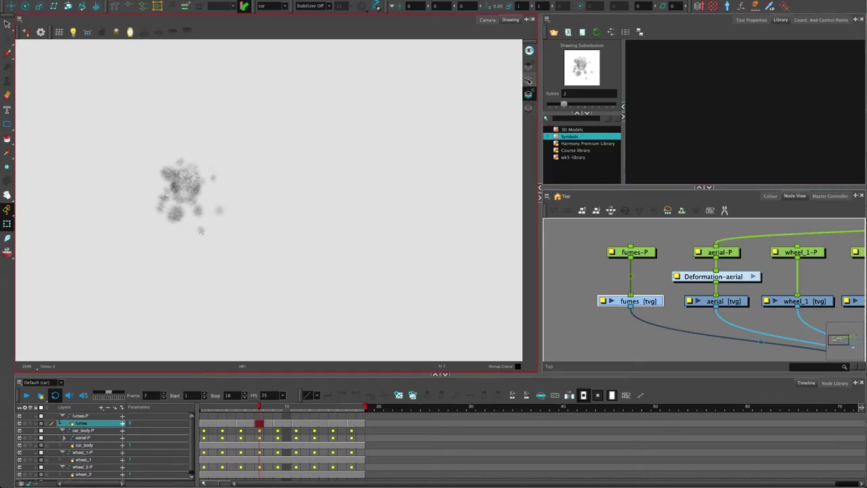
pyautogui.click(528, 82)
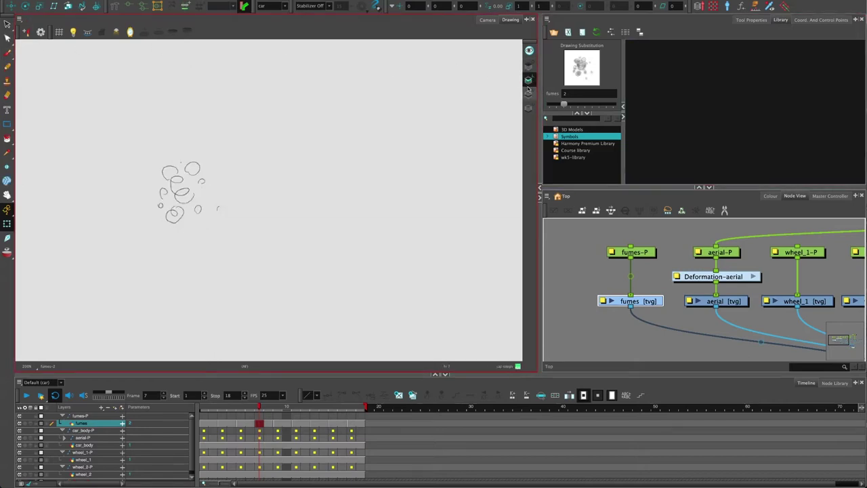
pyautogui.click(529, 96)
pyautogui.click(529, 96)
pyautogui.click(529, 96)
pyautogui.click(529, 95)
pyautogui.click(604, 290)
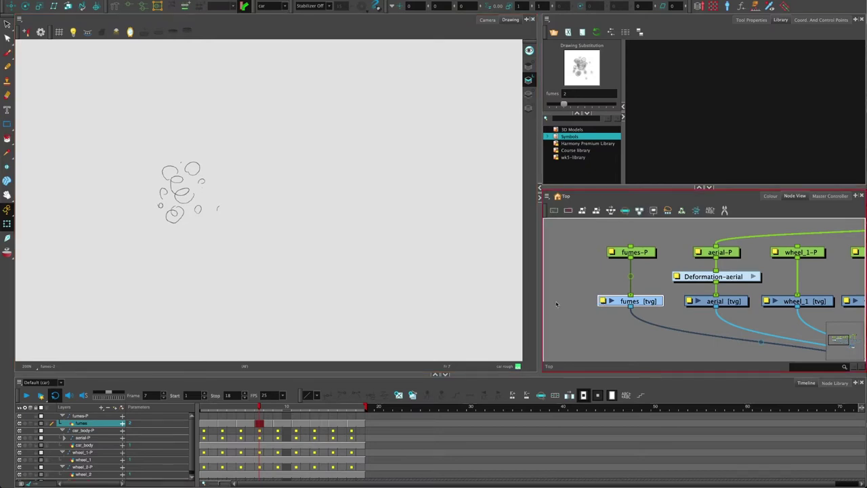
# Examine the vector and bitmap art layer types in the fumes layer's drawing properties
pyautogui.rightClick(81, 427)
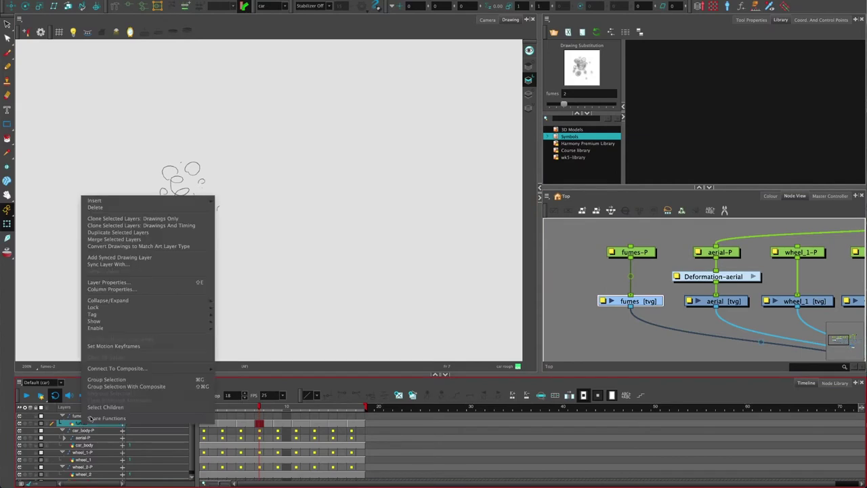
pyautogui.click(134, 282)
pyautogui.moveTo(532, 187); pyautogui.dragTo(336, 65)
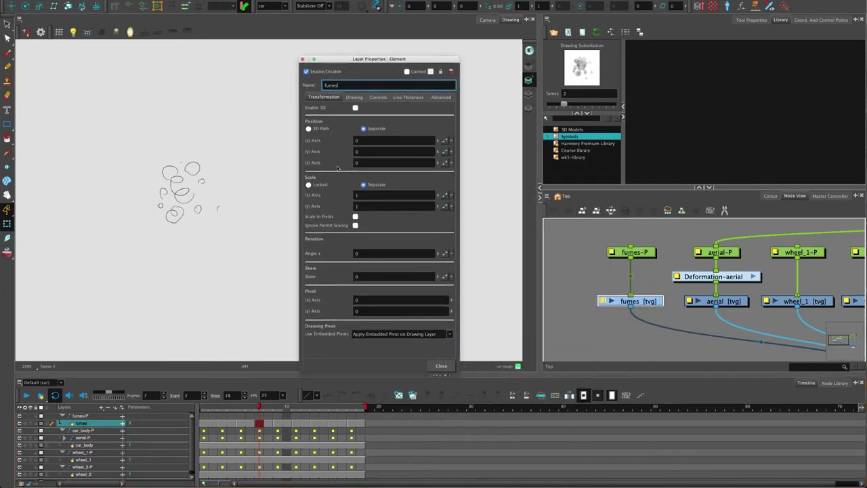
pyautogui.click(354, 98)
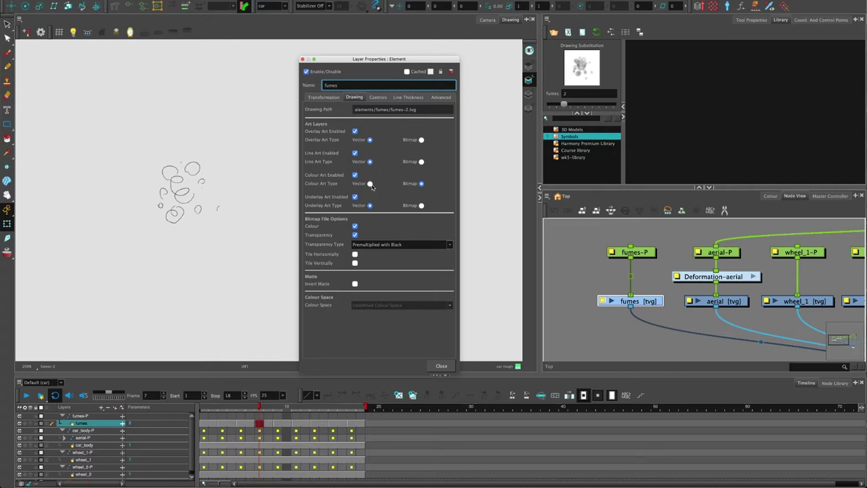
pyautogui.click(303, 60)
pyautogui.click(630, 271)
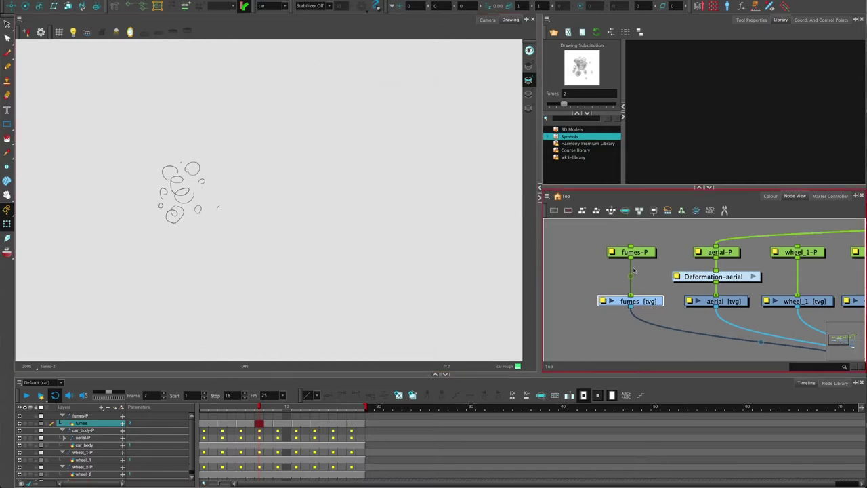
# Try out wavy Pencil lines in the fumes 1 colour on the fumes Line Art layer, then undo them
pyautogui.click(534, 80)
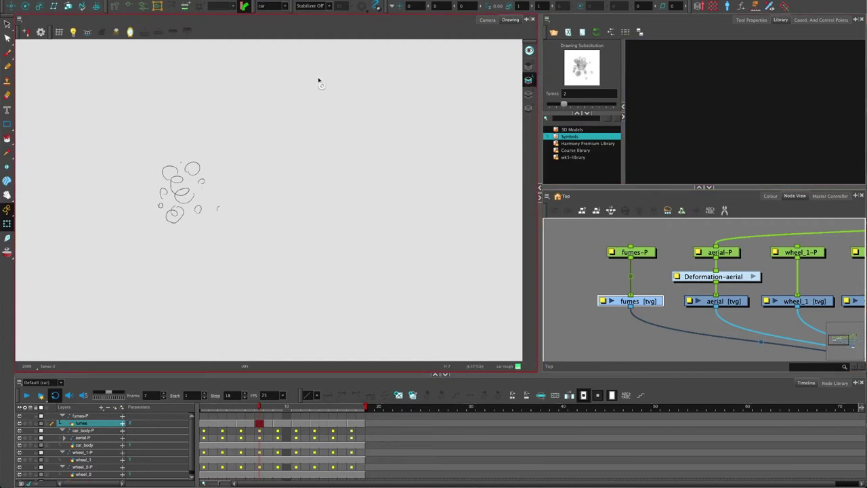
pyautogui.click(7, 66)
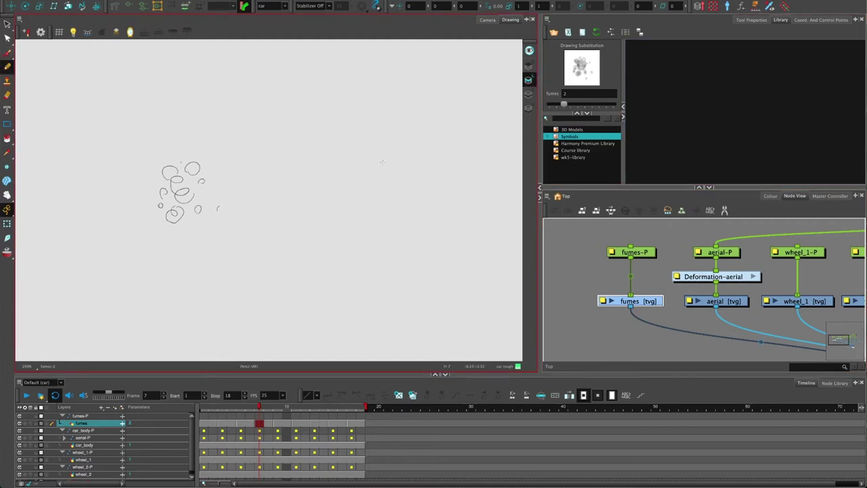
pyautogui.click(748, 184)
pyautogui.click(771, 196)
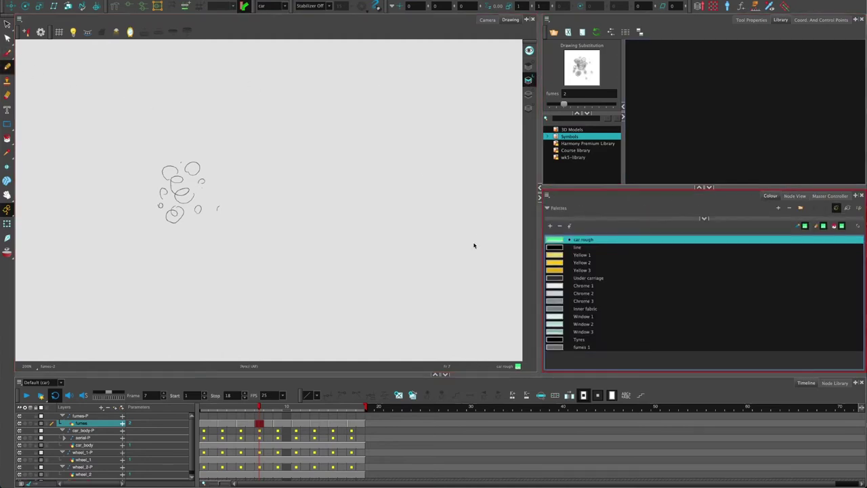
pyautogui.click(548, 347)
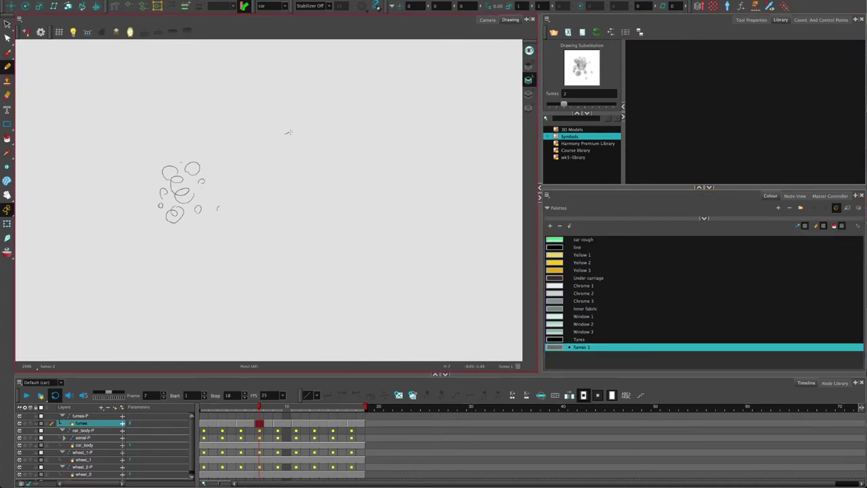
pyautogui.moveTo(297, 131)
pyautogui.mouseDown()
pyautogui.moveTo(334, 212)
pyautogui.moveTo(403, 256)
pyautogui.mouseUp()
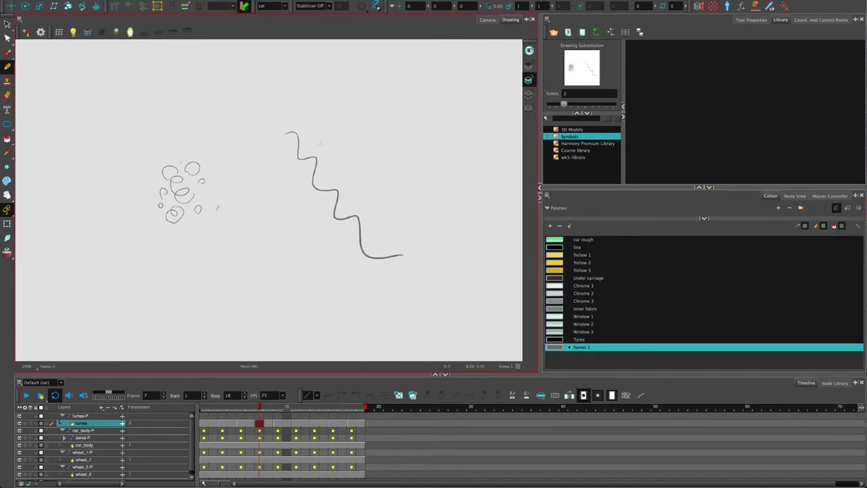
pyautogui.moveTo(319, 143)
pyautogui.mouseDown()
pyautogui.moveTo(347, 184)
pyautogui.moveTo(405, 232)
pyautogui.mouseUp()
pyautogui.scroll(4, 368, 208)
pyautogui.moveTo(371, 171); pyautogui.dragTo(321, 300)
pyautogui.moveTo(377, 202); pyautogui.dragTo(332, 313)
pyautogui.hotkey('ctrl', 'z')
pyautogui.hotkey('ctrl', 'z')
pyautogui.hotkey('ctrl', 'z')
pyautogui.hotkey('ctrl', 'z')
pyautogui.hotkey('ctrl', 'z')
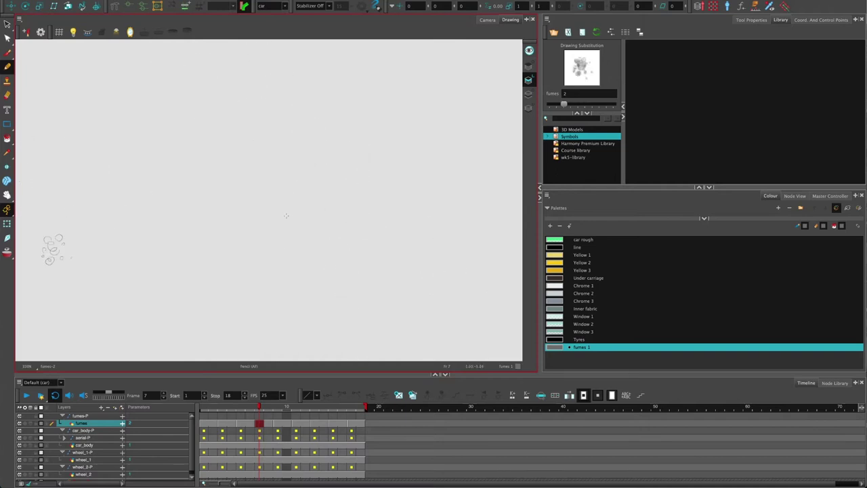
# Try another short Pencil stroke beside the fumes line drawing and undo it
pyautogui.scroll(2, 201, 238)
pyautogui.moveTo(210, 242)
pyautogui.mouseDown()
pyautogui.moveTo(393, 185)
pyautogui.moveTo(190, 246)
pyautogui.moveTo(281, 239)
pyautogui.mouseUp()
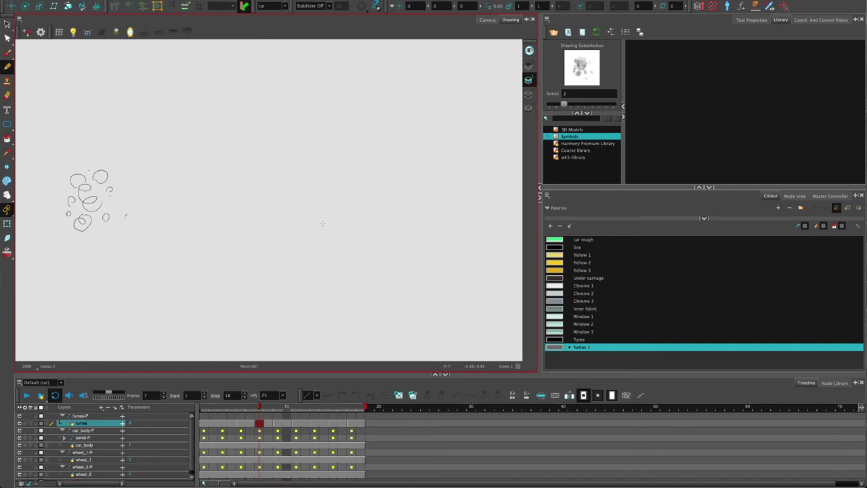
pyautogui.moveTo(278, 175)
pyautogui.mouseDown()
pyautogui.moveTo(298, 247)
pyautogui.moveTo(299, 227)
pyautogui.mouseUp()
pyautogui.hotkey('ctrl', 'z')
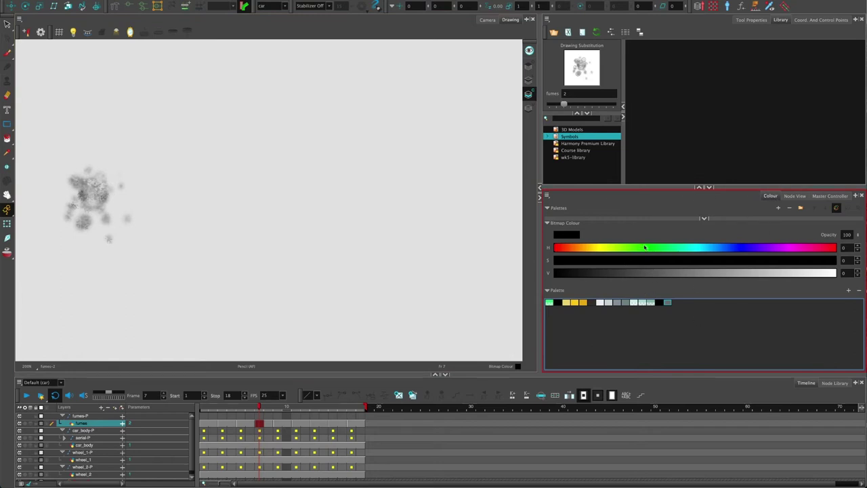
# Choose the Brush tool and set the bitmap colour to a red with hue 10, saturation 87 and value 76
pyautogui.click(6, 52)
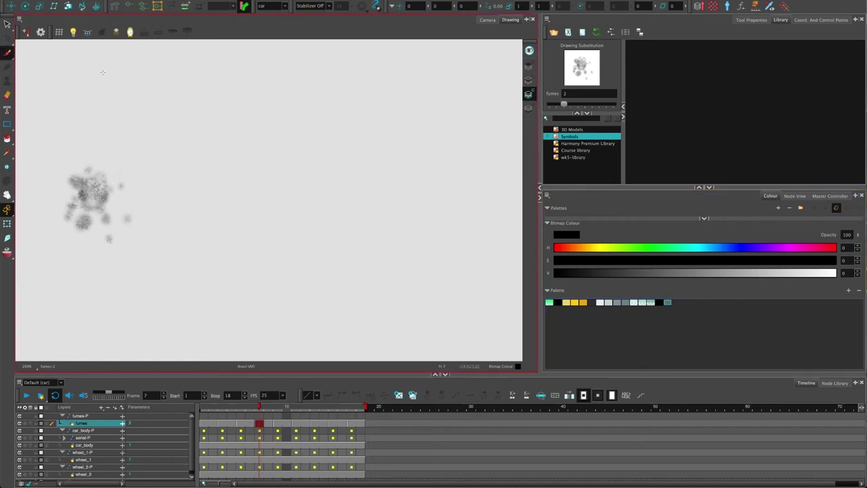
pyautogui.moveTo(581, 249); pyautogui.dragTo(565, 250)
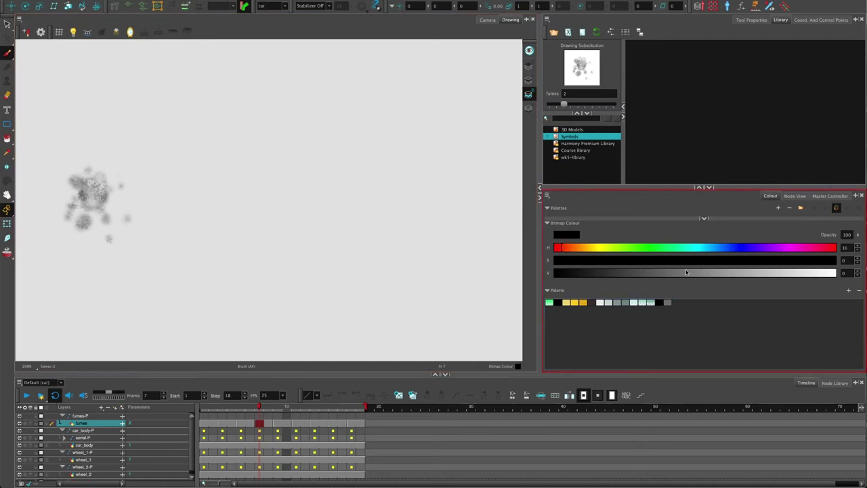
pyautogui.click(721, 262)
pyautogui.moveTo(727, 273); pyautogui.dragTo(774, 274)
pyautogui.click(798, 259)
pyautogui.click(768, 273)
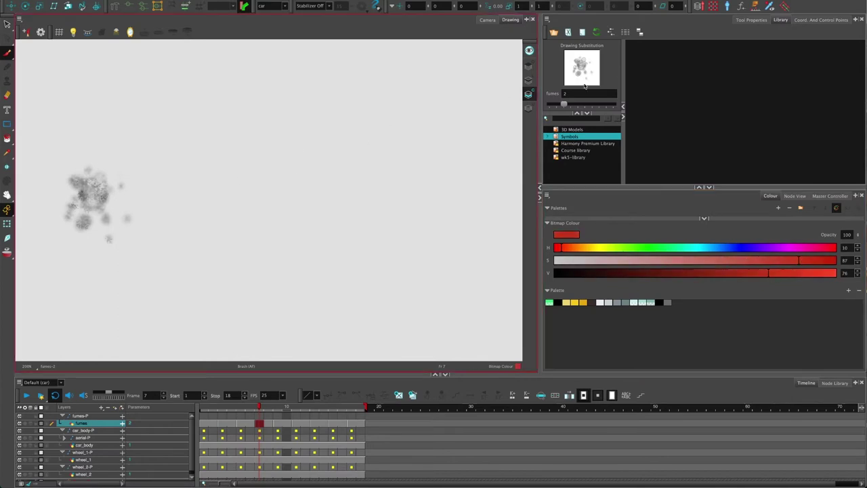
# Enlarge the Rough Paper bitmap brush to maximum size 175 and paint a red patch beside the fumes on the Colour Art layer
pyautogui.click(752, 20)
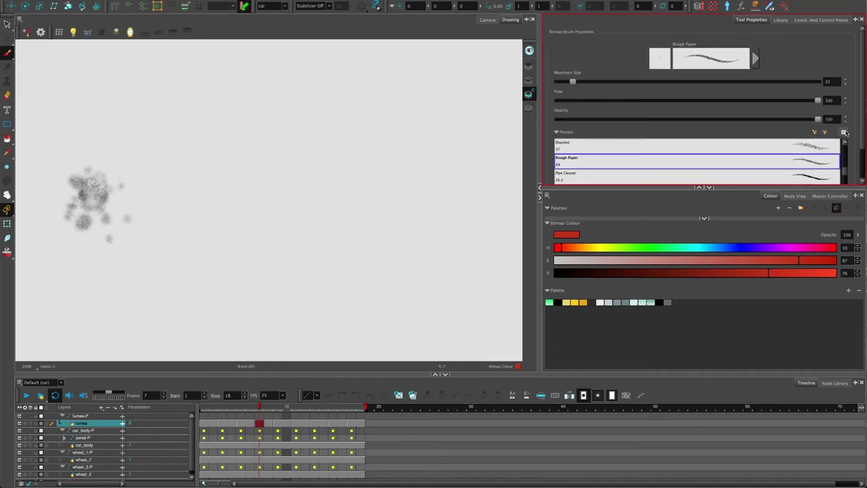
pyautogui.click(824, 146)
pyautogui.click(817, 166)
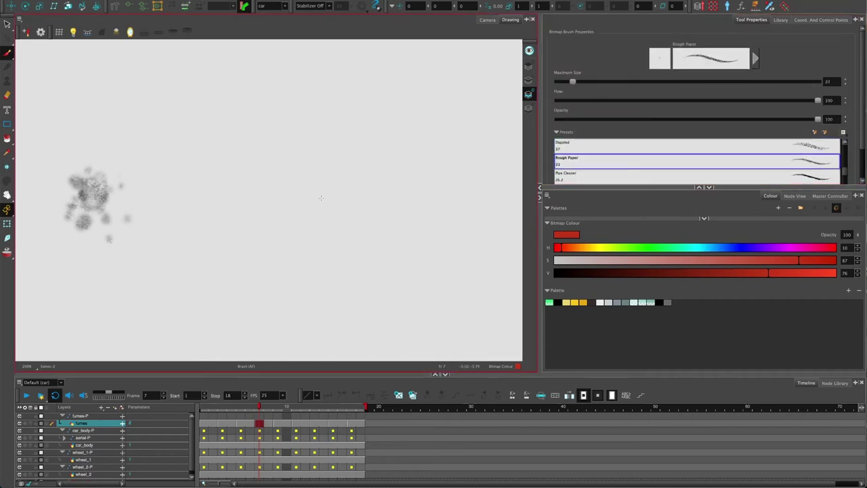
pyautogui.moveTo(306, 189); pyautogui.dragTo(339, 186)
pyautogui.moveTo(297, 162)
pyautogui.mouseDown()
pyautogui.moveTo(324, 222)
pyautogui.moveTo(306, 238)
pyautogui.mouseUp()
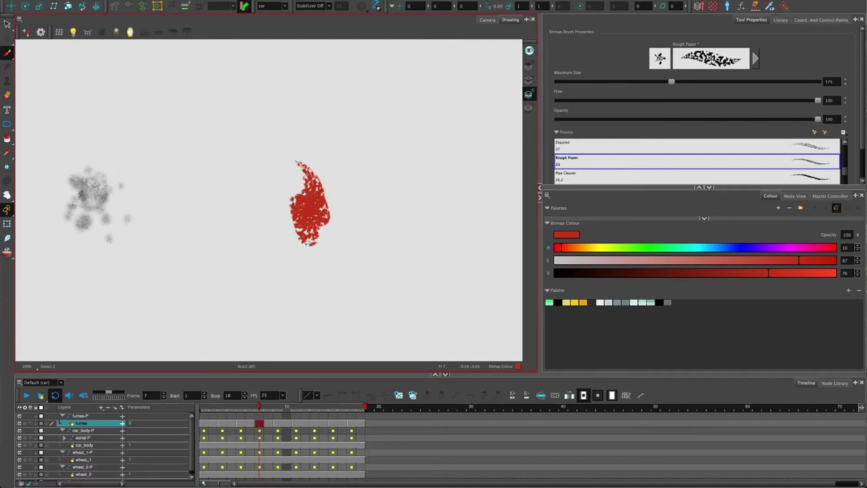
# Undo the red Rough Paper patch and choose the Brush on Cloth bitmap brush preset
pyautogui.hotkey('ctrl', 'z')
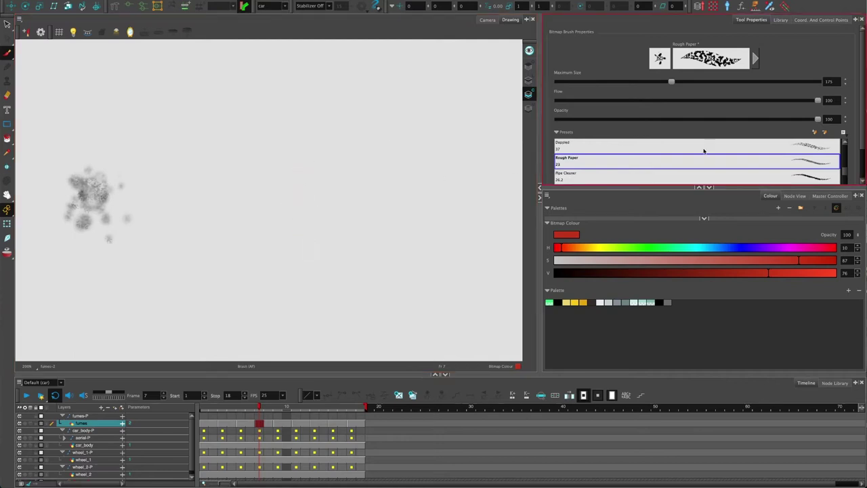
pyautogui.scroll(-2, 847, 154)
pyautogui.scroll(-3, 840, 151)
pyautogui.click(811, 128)
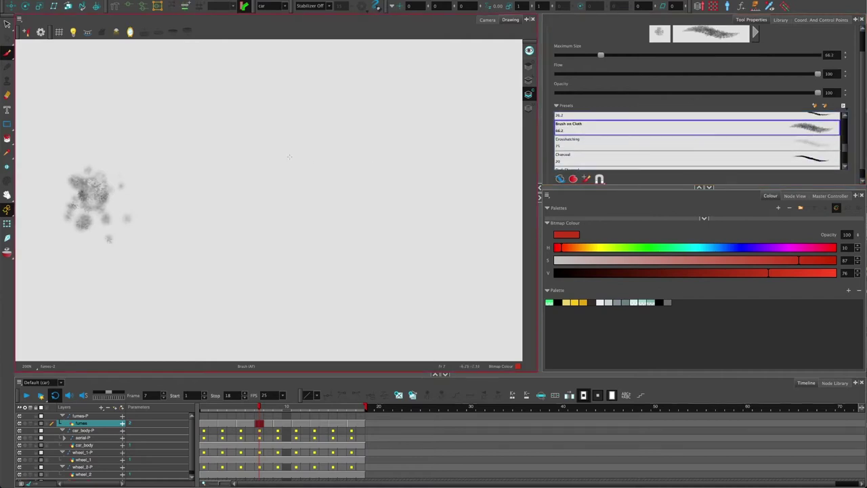
# Try a red Brush on Cloth stroke beside the fumes, undo it and enlarge the brush to maximum size 174.6
pyautogui.moveTo(269, 143)
pyautogui.mouseDown()
pyautogui.moveTo(301, 174)
pyautogui.moveTo(292, 167)
pyautogui.moveTo(306, 196)
pyautogui.moveTo(289, 174)
pyautogui.moveTo(311, 218)
pyautogui.mouseUp()
pyautogui.hotkey('ctrl', 'z')
pyautogui.moveTo(278, 182); pyautogui.dragTo(304, 178)
# Lower the Brush on Cloth brush's minimum opacity to 2.4% in its transparency properties
pyautogui.click(756, 34)
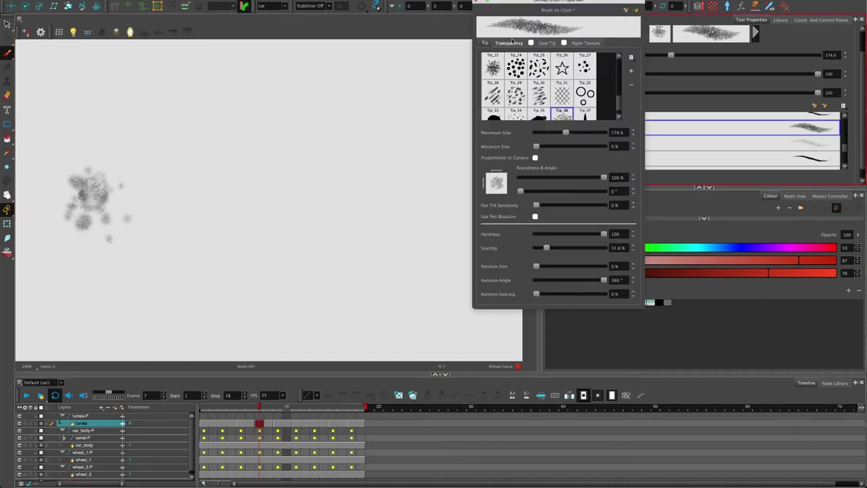
pyautogui.click(509, 42)
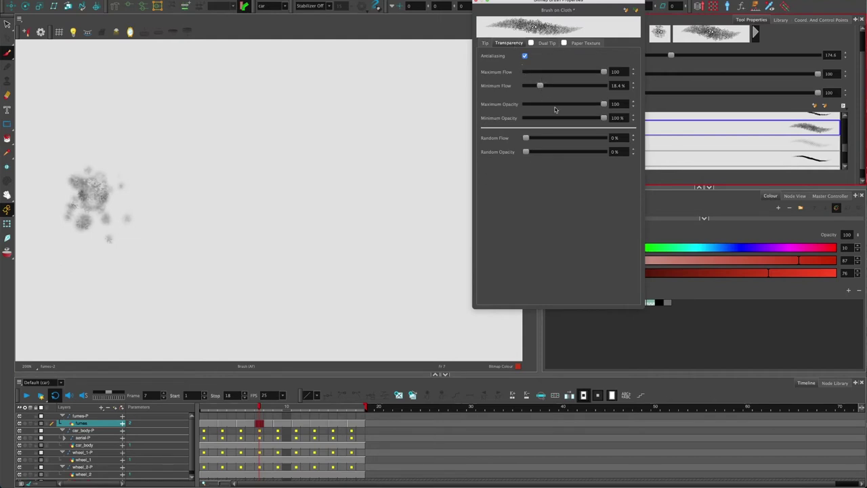
pyautogui.moveTo(604, 118); pyautogui.dragTo(528, 119)
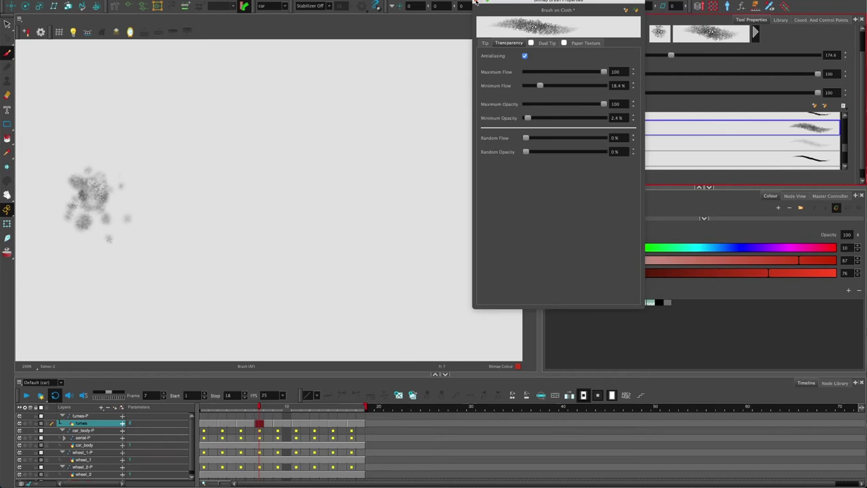
pyautogui.click(476, 2)
# Paint a soft, layered red patch beside the fumes with light and heavier Brush on Cloth strokes
pyautogui.moveTo(284, 180); pyautogui.dragTo(290, 206)
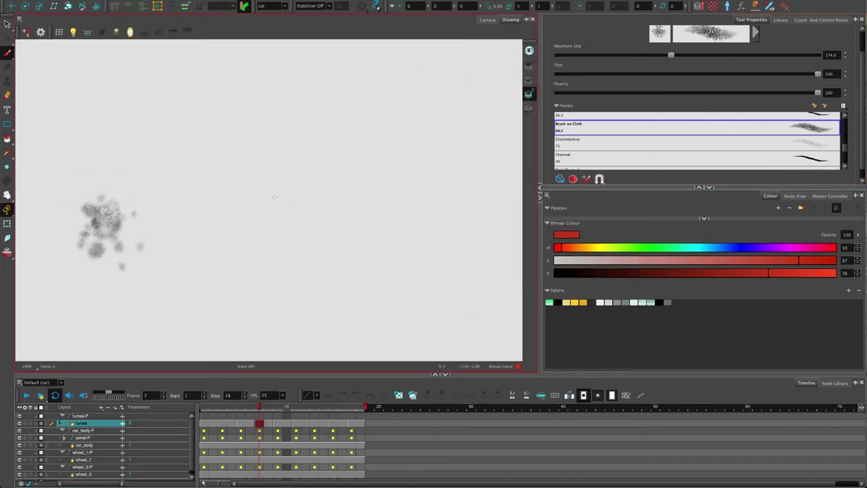
pyautogui.scroll(1, 704, 102)
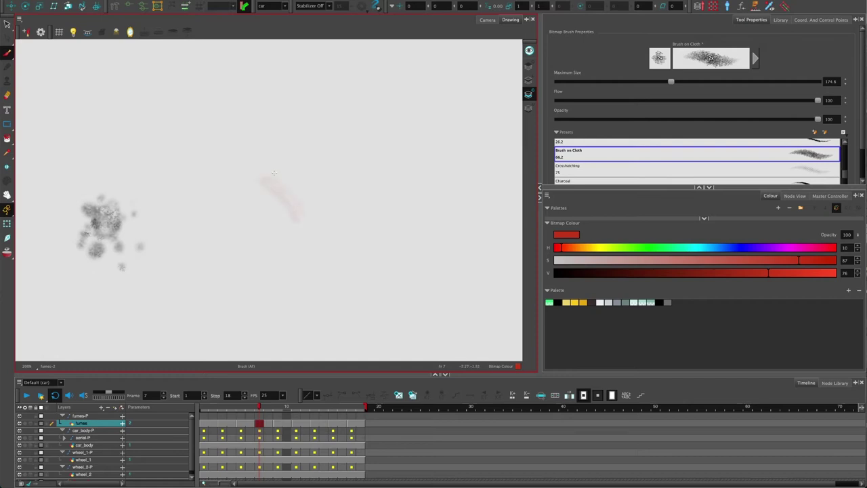
pyautogui.scroll(2, 284, 180)
pyautogui.moveTo(318, 211)
pyautogui.mouseDown()
pyautogui.moveTo(260, 149)
pyautogui.moveTo(330, 214)
pyautogui.moveTo(260, 146)
pyautogui.moveTo(317, 203)
pyautogui.moveTo(313, 173)
pyautogui.moveTo(332, 212)
pyautogui.moveTo(303, 161)
pyautogui.moveTo(328, 222)
pyautogui.moveTo(241, 141)
pyautogui.moveTo(309, 234)
pyautogui.moveTo(254, 163)
pyautogui.moveTo(283, 223)
pyautogui.moveTo(241, 184)
pyautogui.moveTo(246, 210)
pyautogui.moveTo(274, 224)
pyautogui.mouseUp()
# Change the bitmap colour to an orange with hue 25 and value 87 and blend it into the middle of the red patch
pyautogui.click(575, 250)
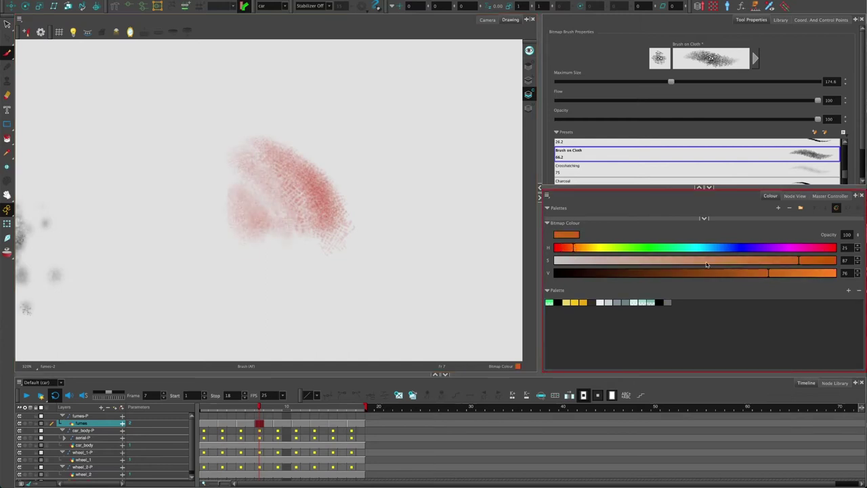
pyautogui.moveTo(768, 273); pyautogui.dragTo(800, 272)
pyautogui.moveTo(277, 192); pyautogui.dragTo(303, 229)
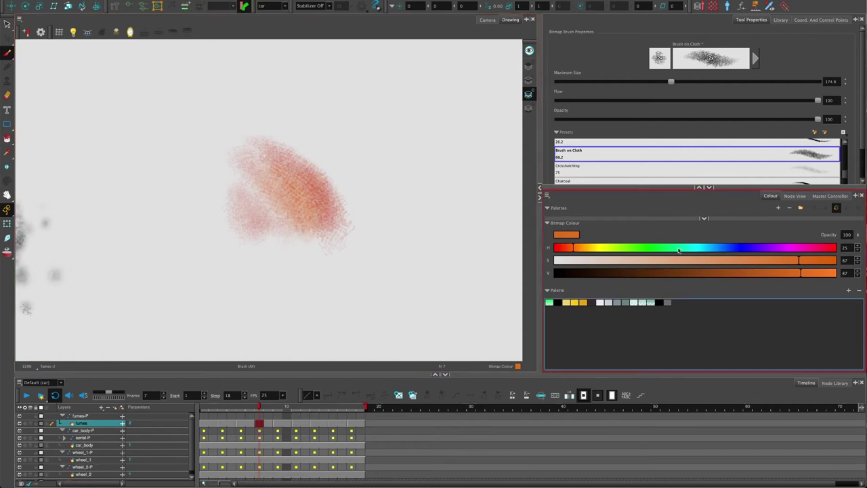
# Set the bitmap colour to a red with hue 9, saturation 96 and value 80 and deepen the patch's outer edge
pyautogui.moveTo(573, 247); pyautogui.dragTo(556, 247)
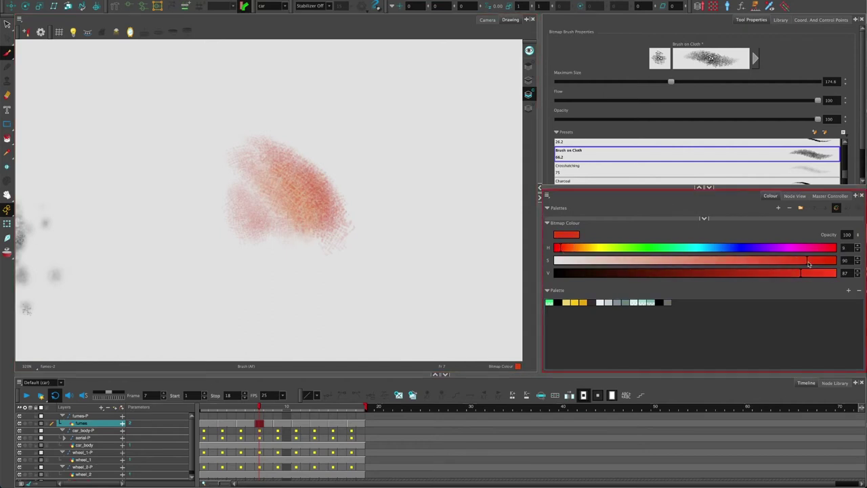
pyautogui.click(779, 274)
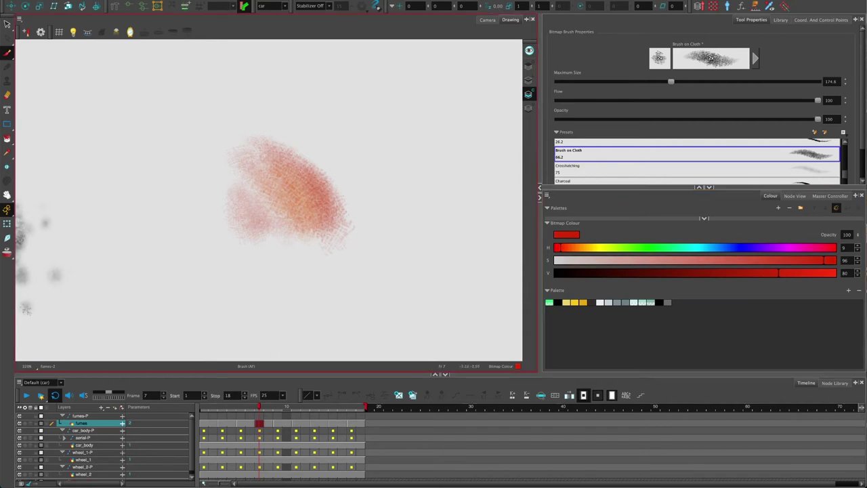
pyautogui.moveTo(326, 223)
pyautogui.mouseDown()
pyautogui.moveTo(323, 181)
pyautogui.moveTo(297, 162)
pyautogui.moveTo(312, 224)
pyautogui.mouseUp()
# Shift the bitmap colour to a bright yellow with hue 50 and value 94 and highlight the patch's inner area
pyautogui.click(583, 247)
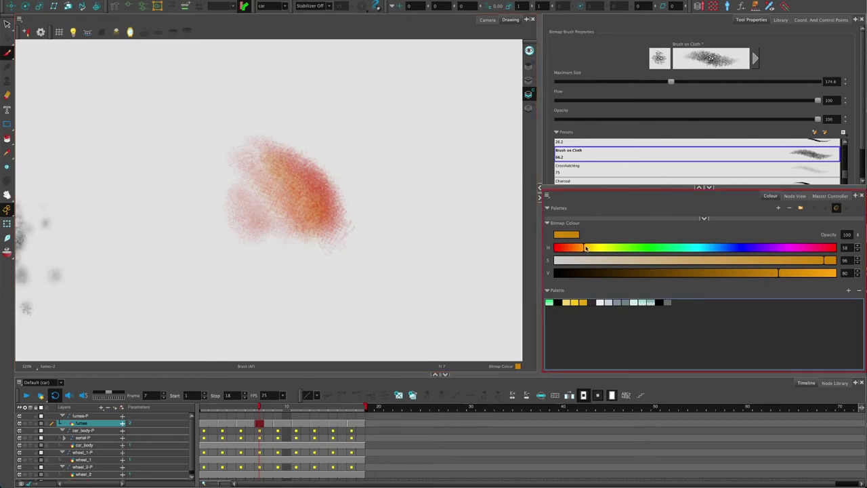
pyautogui.moveTo(586, 248); pyautogui.dragTo(593, 248)
pyautogui.click(803, 273)
pyautogui.click(818, 273)
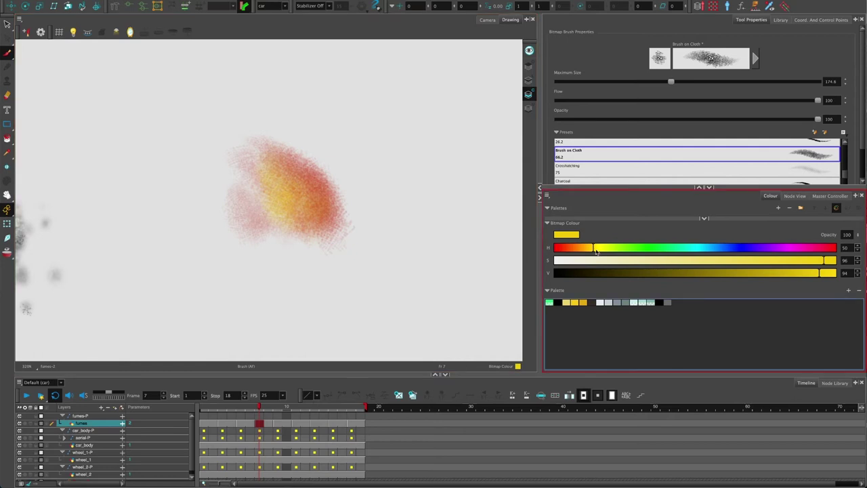
# Blend an amber with hue 42 and saturation 98 into the patch, plus a pale highlight with saturation 5
pyautogui.moveTo(593, 251); pyautogui.dragTo(587, 248)
pyautogui.click(832, 260)
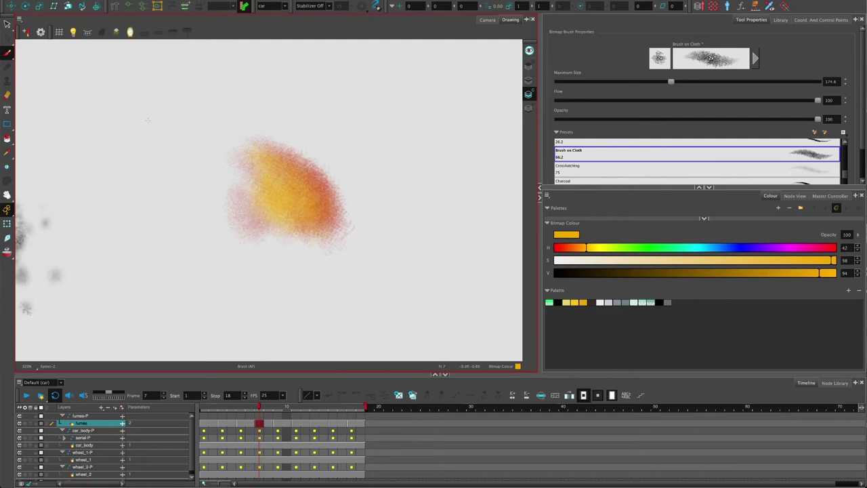
pyautogui.click(569, 261)
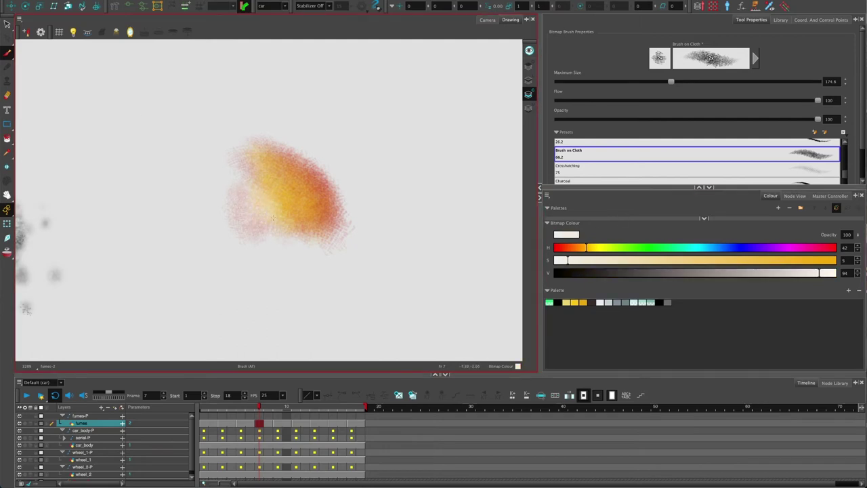
# Cut away the pink area and upper corner along the patch's left side with the Cutter tool
pyautogui.click(8, 28)
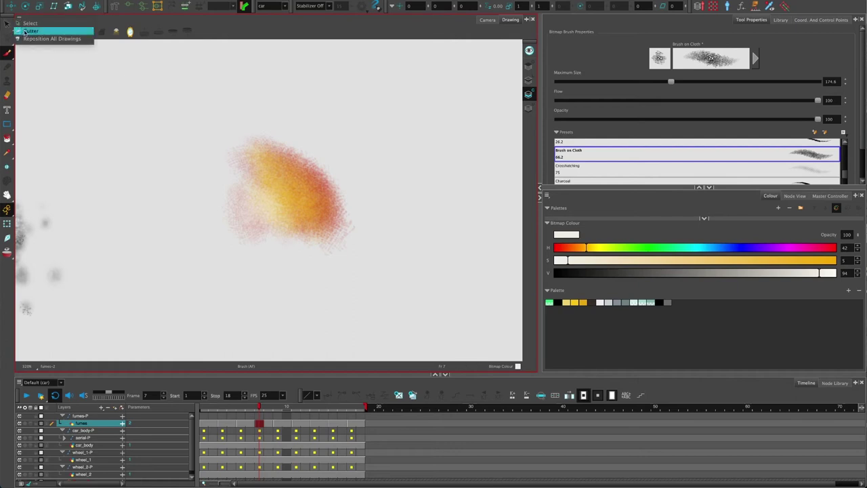
pyautogui.click(27, 31)
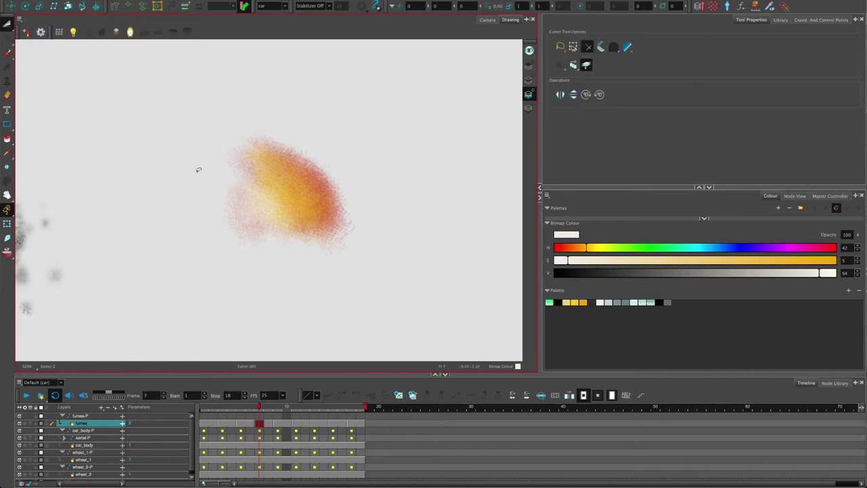
pyautogui.moveTo(213, 182)
pyautogui.mouseDown()
pyautogui.moveTo(224, 175)
pyautogui.moveTo(217, 188)
pyautogui.moveTo(230, 183)
pyautogui.moveTo(214, 187)
pyautogui.mouseUp()
pyautogui.press('Delete')
pyautogui.press('Delete')
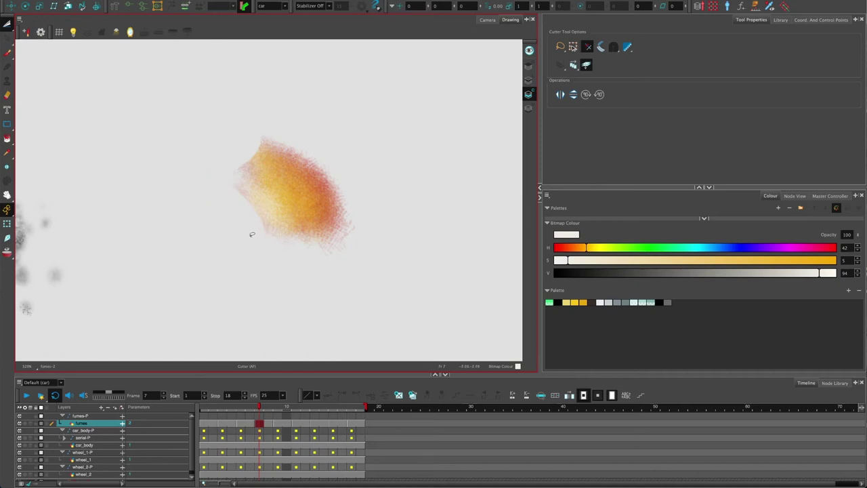
# Trim the patch's lower, left and top edges with further Cutter lasso cuts
pyautogui.moveTo(249, 226)
pyautogui.mouseDown()
pyautogui.moveTo(295, 236)
pyautogui.moveTo(350, 196)
pyautogui.moveTo(251, 229)
pyautogui.mouseUp()
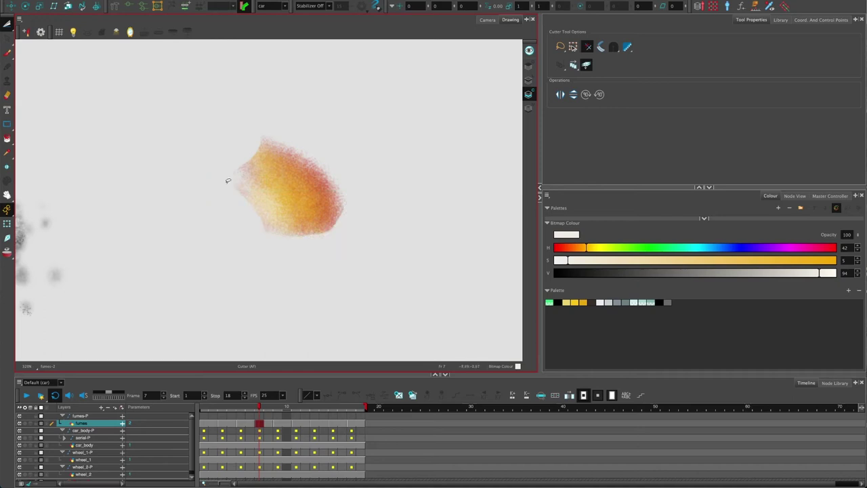
pyautogui.moveTo(229, 182)
pyautogui.mouseDown()
pyautogui.moveTo(280, 140)
pyautogui.moveTo(214, 201)
pyautogui.mouseUp()
pyautogui.press('Delete')
pyautogui.moveTo(270, 136)
pyautogui.mouseDown()
pyautogui.moveTo(353, 211)
pyautogui.moveTo(255, 117)
pyautogui.mouseUp()
pyautogui.press('Delete')
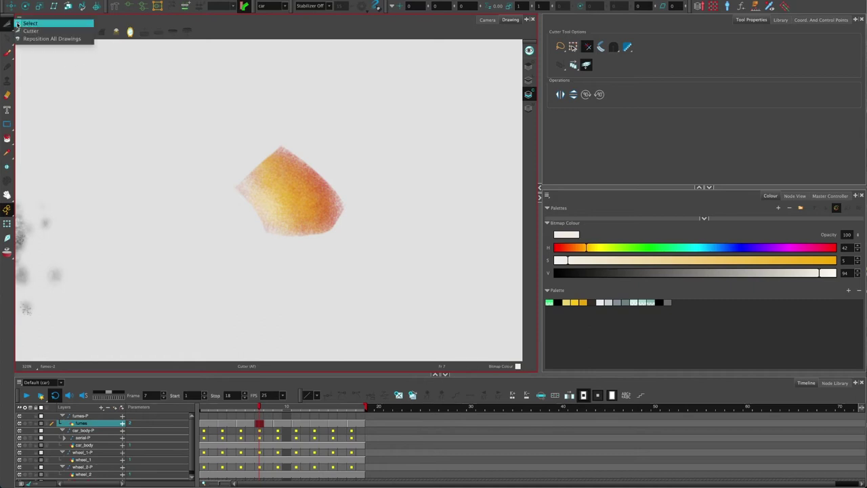
# Use the Select tool on the patch to show how the Colour Art bitmap is selected as a whole
pyautogui.click(7, 24)
pyautogui.click(254, 182)
pyautogui.scroll(-2, 203, 188)
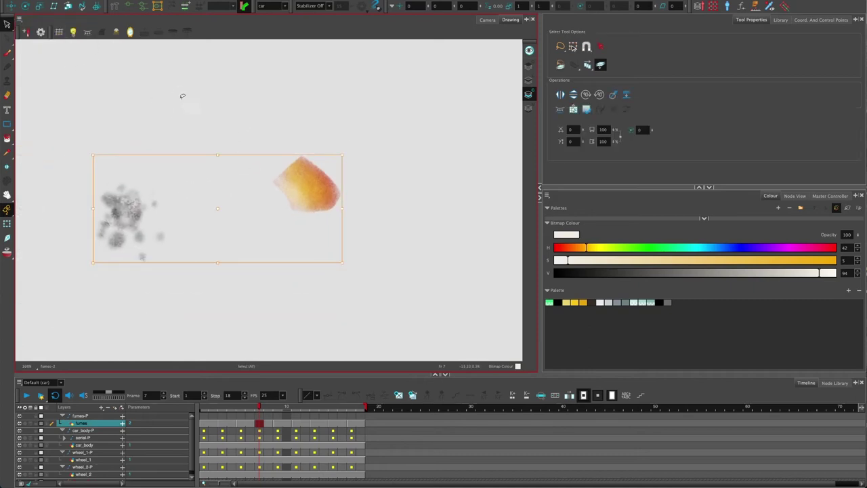
# Lasso the orange patch alone with the Cutter tool, enlarge it, rotate it slightly clockwise and reposition it
pyautogui.hotkey('alt', 't')
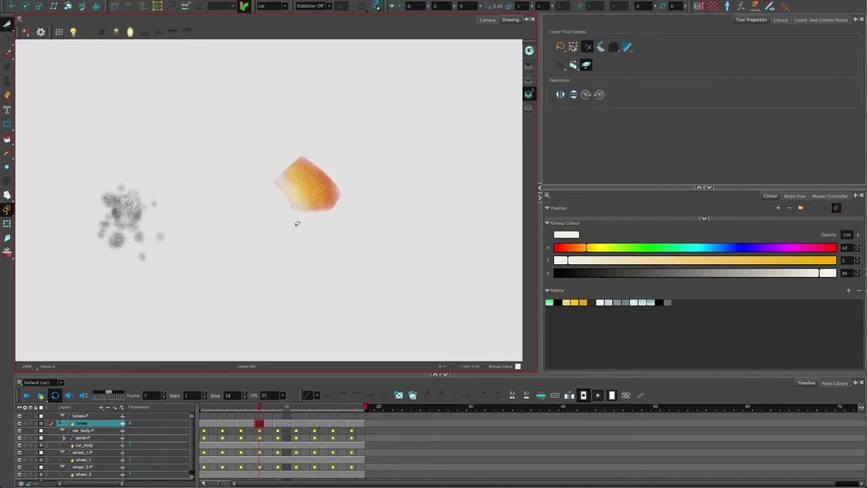
pyautogui.moveTo(298, 225)
pyautogui.mouseDown()
pyautogui.moveTo(371, 153)
pyautogui.moveTo(288, 223)
pyautogui.mouseUp()
pyautogui.moveTo(280, 189)
pyautogui.mouseDown()
pyautogui.moveTo(271, 159)
pyautogui.moveTo(318, 201)
pyautogui.moveTo(299, 155)
pyautogui.moveTo(325, 153)
pyautogui.mouseUp()
pyautogui.moveTo(298, 189); pyautogui.dragTo(269, 189)
pyautogui.moveTo(328, 150); pyautogui.dragTo(324, 126)
pyautogui.click(295, 137)
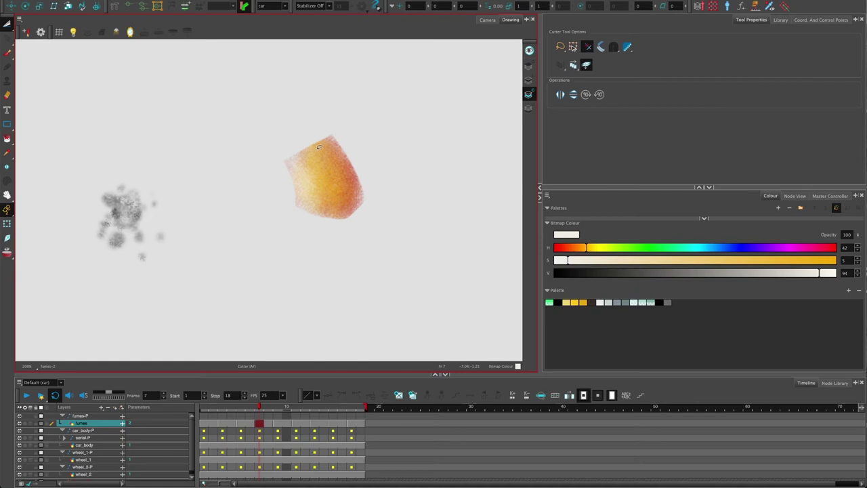
# Select the separated orange patch with the Select tool and delete it from the Colour Art layer
pyautogui.click(10, 24)
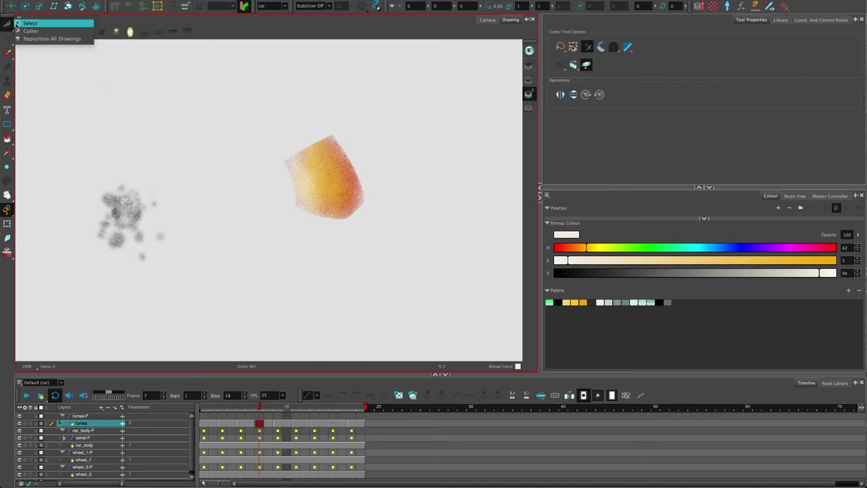
pyautogui.click(16, 25)
pyautogui.moveTo(257, 173)
pyautogui.mouseDown()
pyautogui.moveTo(345, 129)
pyautogui.moveTo(271, 164)
pyautogui.mouseUp()
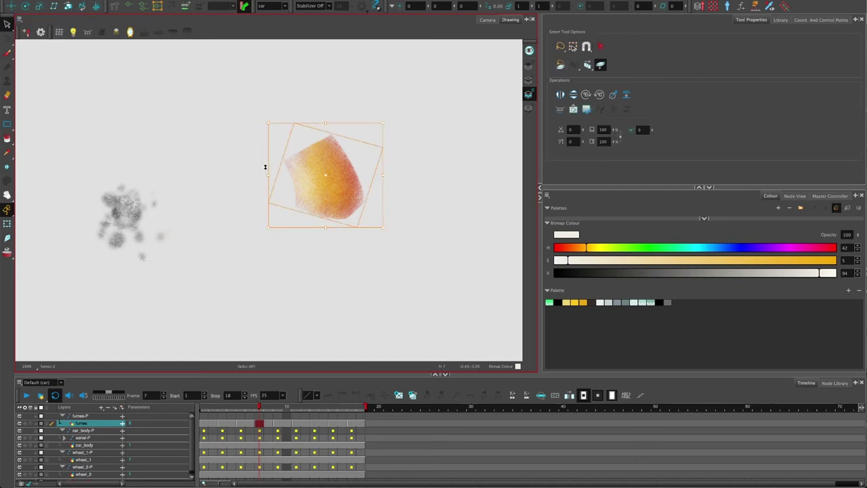
pyautogui.press('Delete')
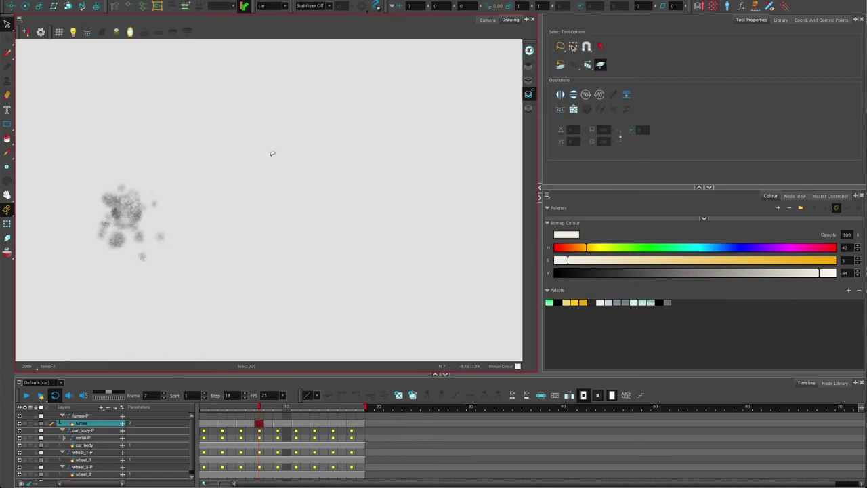
# Activate the fumes Line Art layer with the Brush tool and review the Dusty Pastel vector brush's tip properties
pyautogui.click(528, 80)
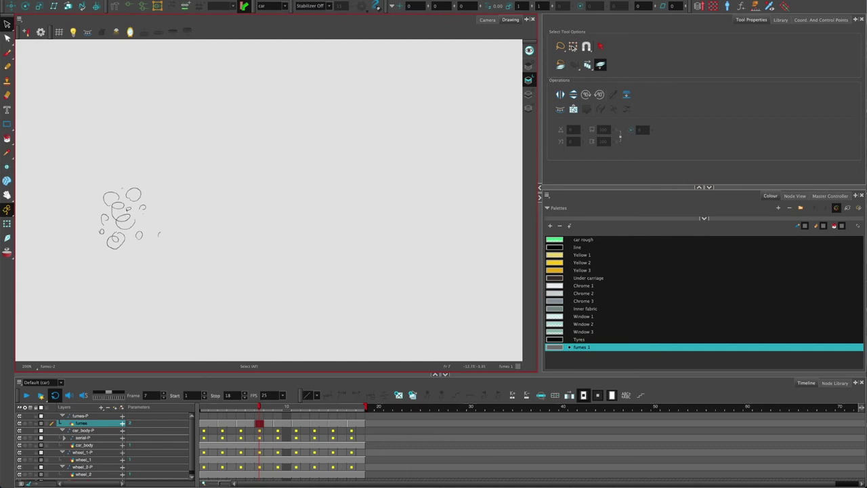
pyautogui.click(7, 56)
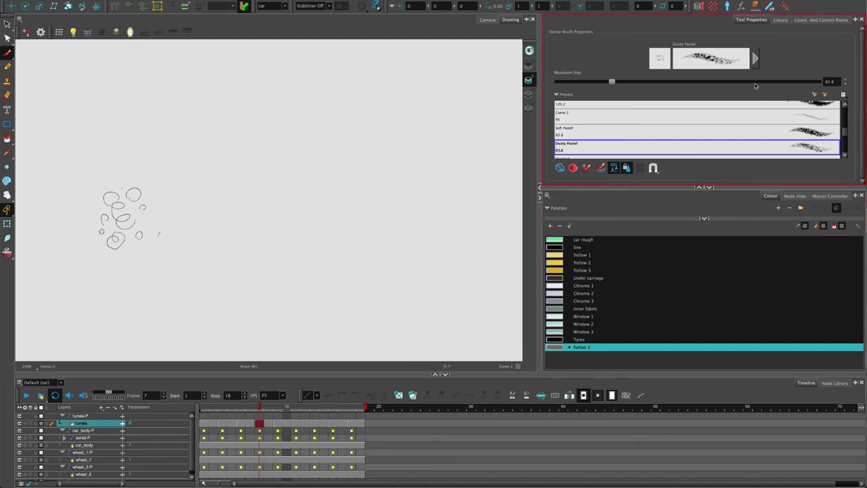
pyautogui.click(756, 61)
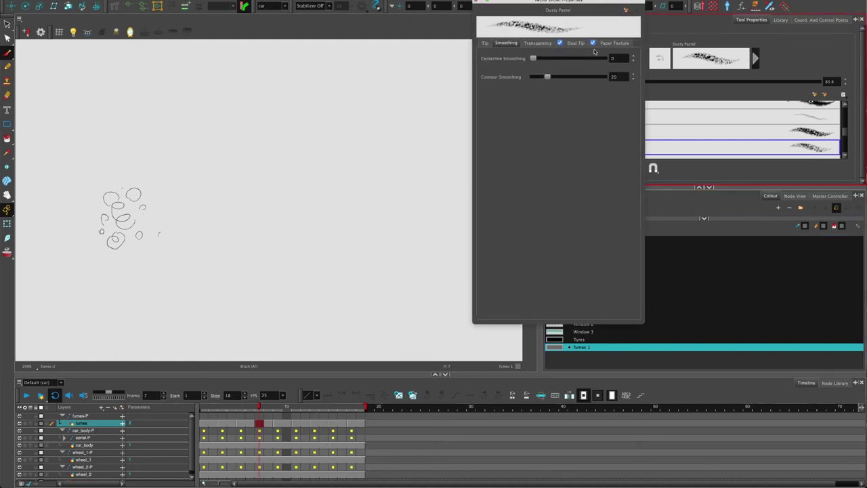
pyautogui.click(485, 43)
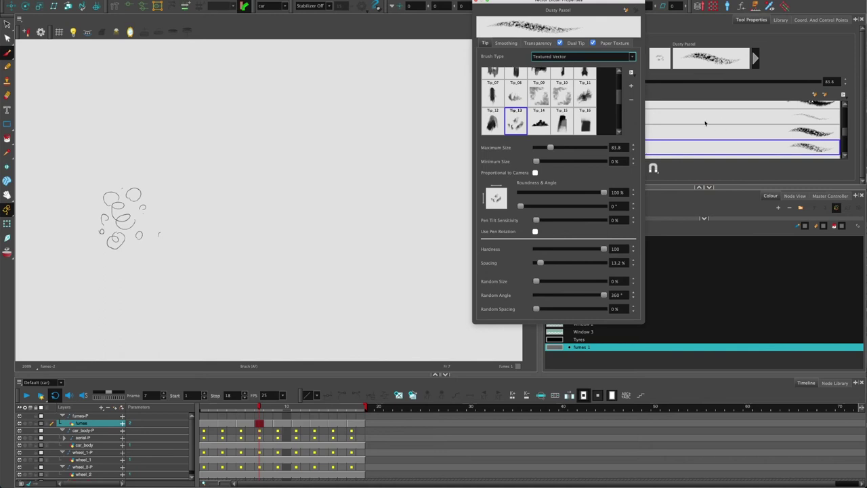
pyautogui.click(477, 2)
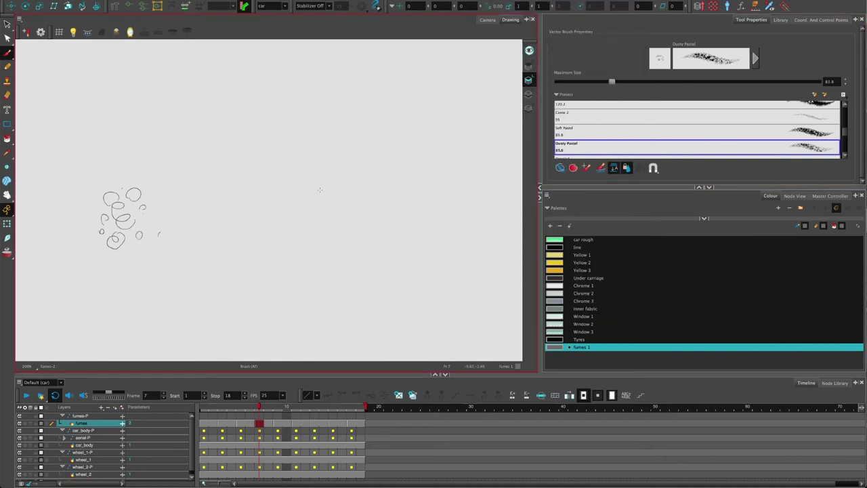
# Enlarge the Dusty Pastel brush to maximum size 203.9 and paint a curved grey stroke beside the fumes line drawing
pyautogui.moveTo(300, 184); pyautogui.dragTo(312, 183)
pyautogui.moveTo(292, 152)
pyautogui.mouseDown()
pyautogui.moveTo(340, 210)
pyautogui.moveTo(299, 143)
pyautogui.moveTo(327, 174)
pyautogui.moveTo(347, 220)
pyautogui.mouseUp()
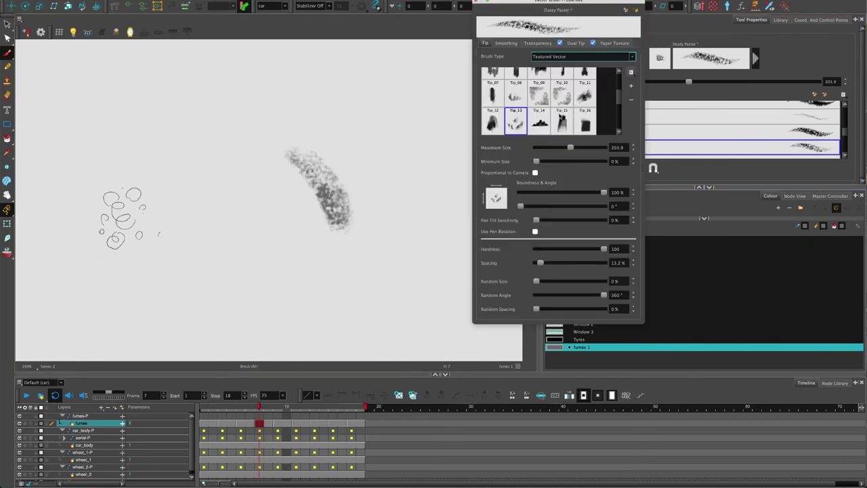
# Lower the Dusty Pastel vector brush's minimum opacity to 7.3% in its transparency properties
pyautogui.click(537, 42)
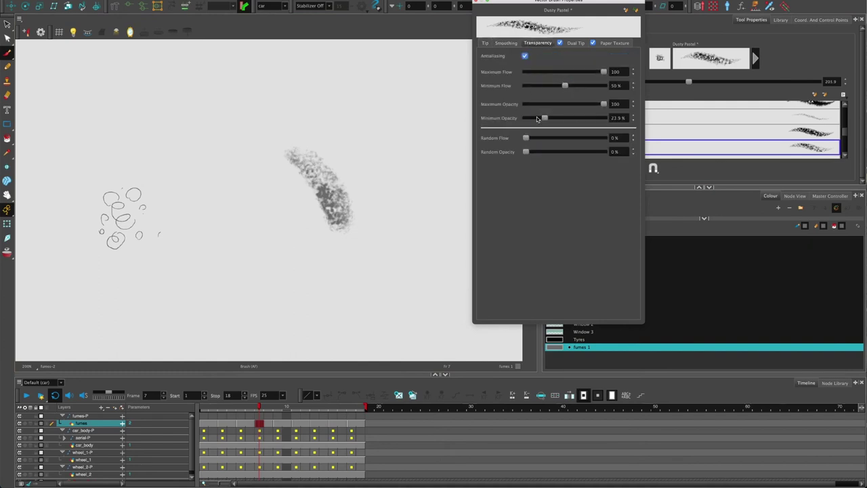
pyautogui.moveTo(533, 119); pyautogui.dragTo(531, 118)
pyautogui.moveTo(478, 7); pyautogui.dragTo(476, 5)
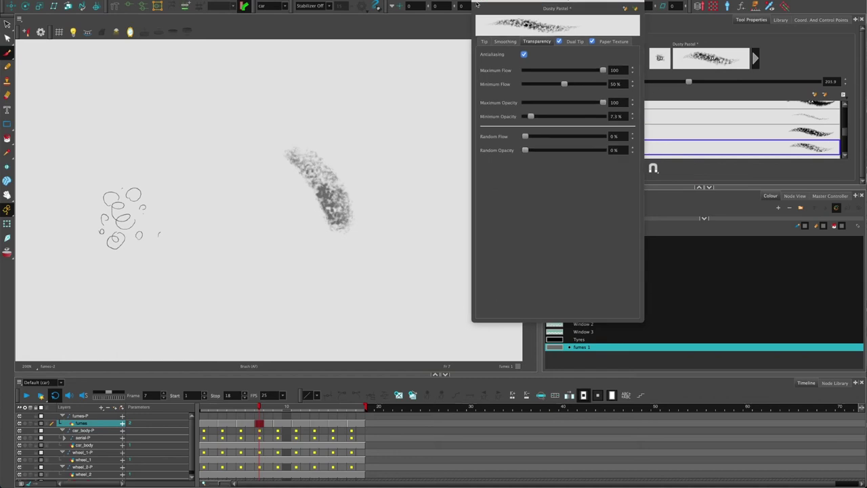
pyautogui.click(476, 2)
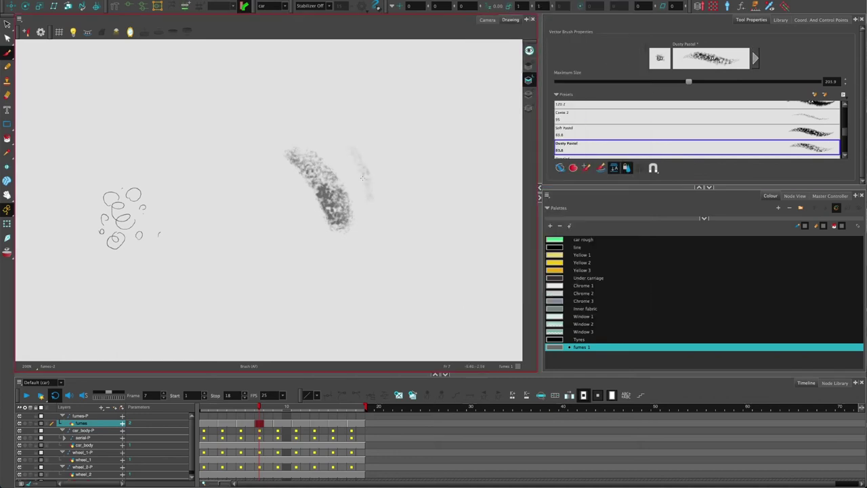
# Paint a second grey pastel patch beside the first stroke and shift the merged shape slightly with the Select tool
pyautogui.moveTo(367, 186)
pyautogui.mouseDown()
pyautogui.moveTo(372, 200)
pyautogui.moveTo(342, 155)
pyautogui.moveTo(366, 174)
pyautogui.moveTo(359, 145)
pyautogui.moveTo(372, 154)
pyautogui.mouseUp()
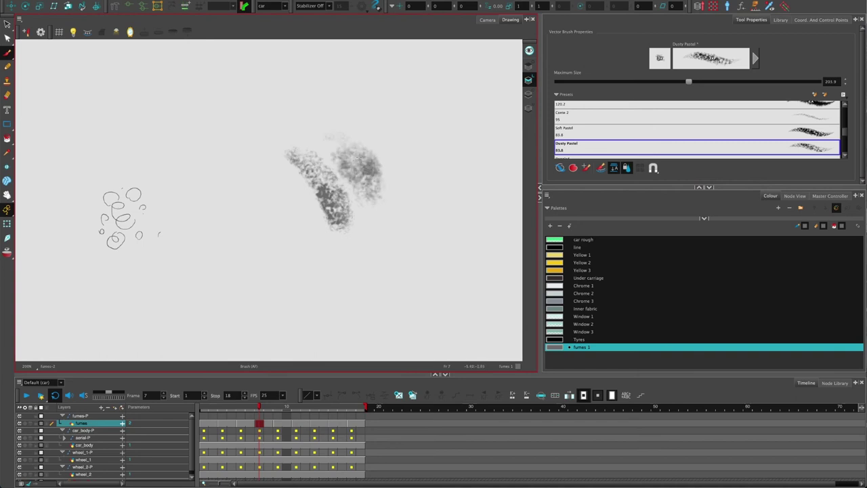
pyautogui.press('2')
pyautogui.press('2')
pyautogui.press('2')
pyautogui.click(7, 24)
pyautogui.click(367, 180)
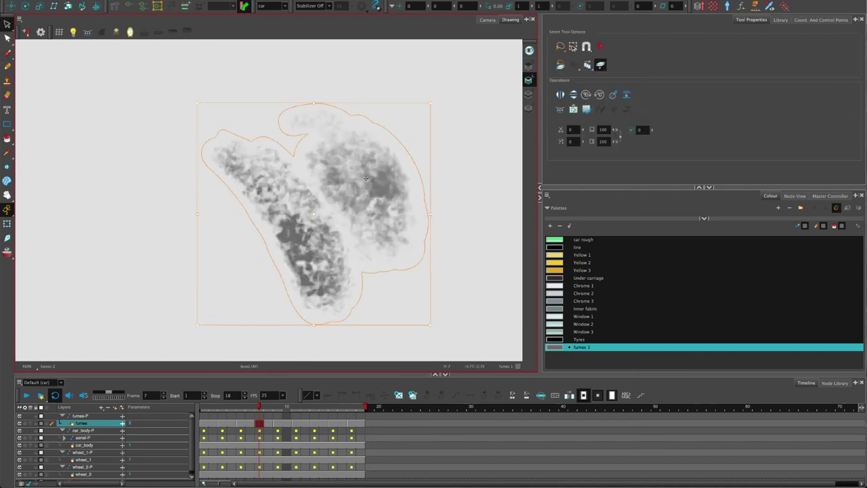
pyautogui.moveTo(367, 180)
pyautogui.mouseDown()
pyautogui.moveTo(357, 156)
pyautogui.moveTo(341, 177)
pyautogui.mouseUp()
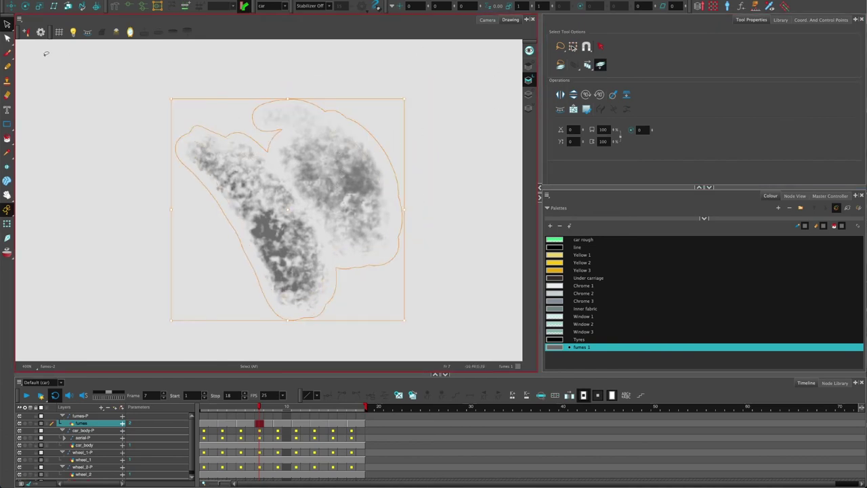
# Turn off the vector brush's auto-flatten option and paint a few separate pastel strokes beside the merged shape
pyautogui.click(7, 52)
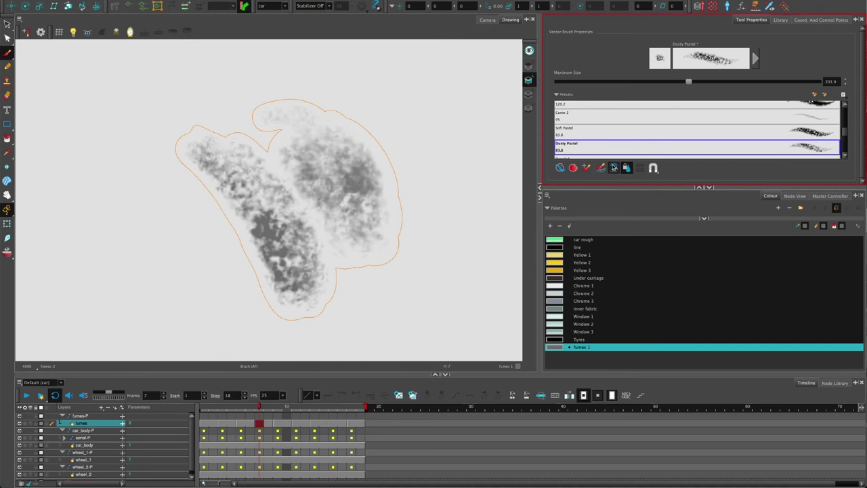
pyautogui.click(614, 168)
pyautogui.moveTo(387, 84)
pyautogui.mouseDown()
pyautogui.moveTo(450, 122)
pyautogui.moveTo(465, 190)
pyautogui.moveTo(474, 152)
pyautogui.mouseUp()
# Select and delete the separate pastel test strokes one at a time, followed by the merged pastel shape
pyautogui.click(7, 24)
pyautogui.click(453, 133)
pyautogui.click(364, 78)
pyautogui.moveTo(406, 114)
pyautogui.mouseDown()
pyautogui.moveTo(351, 95)
pyautogui.moveTo(399, 107)
pyautogui.mouseUp()
pyautogui.press('Delete')
pyautogui.moveTo(464, 148)
pyautogui.mouseDown()
pyautogui.moveTo(406, 103)
pyautogui.moveTo(444, 179)
pyautogui.mouseUp()
pyautogui.press('Delete')
pyautogui.click(431, 122)
pyautogui.press('Delete')
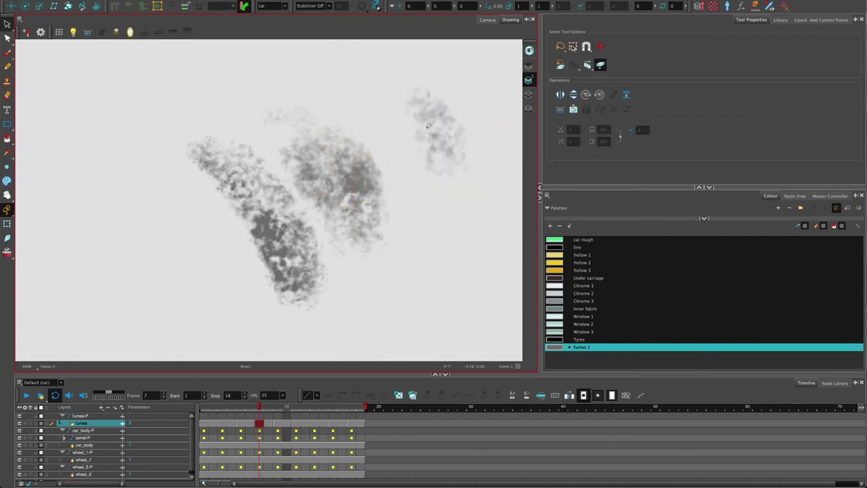
pyautogui.click(424, 128)
pyautogui.press('Delete')
pyautogui.click(288, 195)
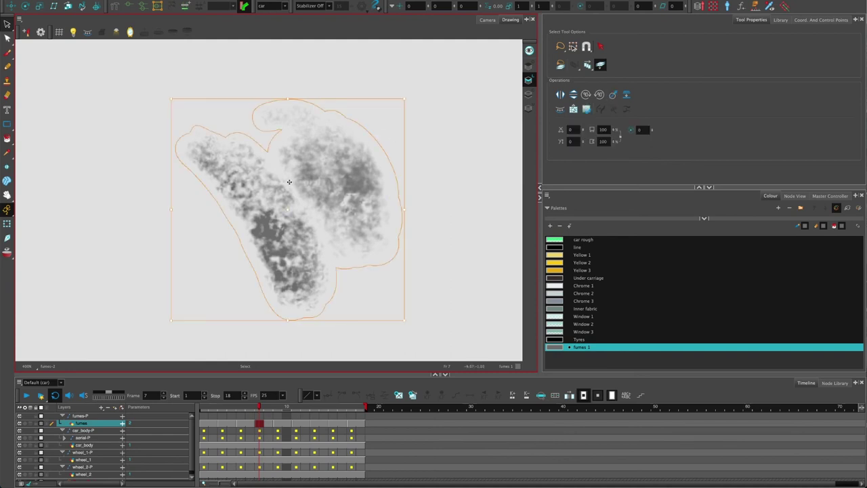
pyautogui.press('Delete')
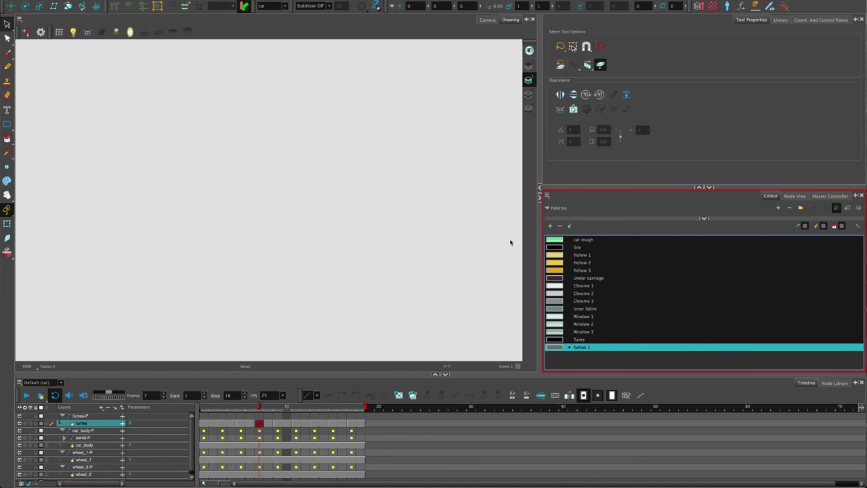
# Display the fumes drawing's Overlay, Colour Art and Underlay layers together with its Line Art
pyautogui.press('1')
pyautogui.scroll(3, 101, 264)
pyautogui.moveTo(101, 240); pyautogui.dragTo(340, 193)
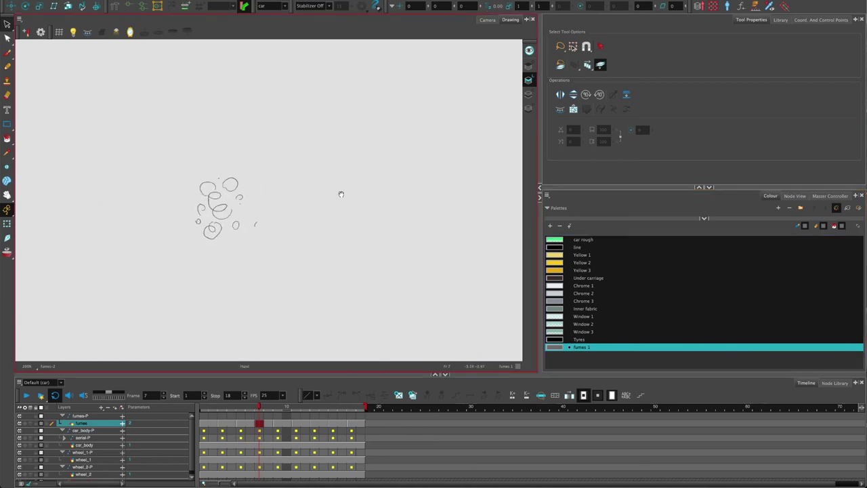
pyautogui.click(529, 65)
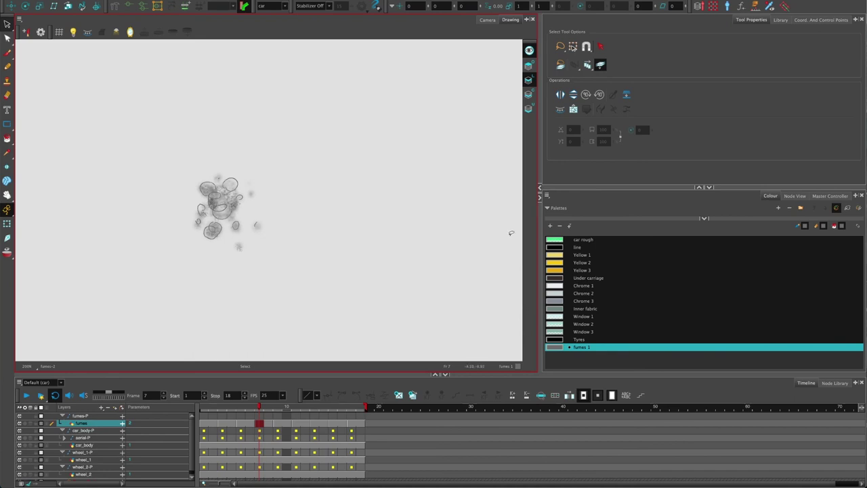
# Add two swatches to the colour palette and recolour the first one orange (H 32, S 84, V 89)
pyautogui.click(552, 225)
pyautogui.click(551, 225)
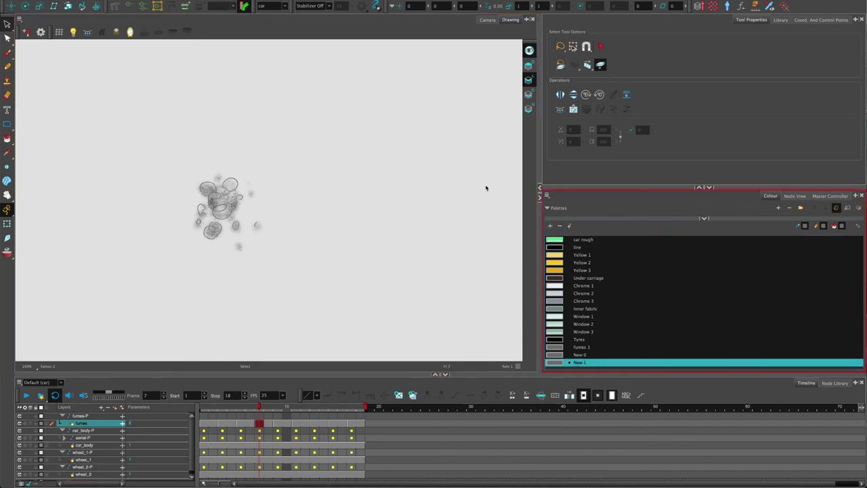
pyautogui.click(554, 355)
pyautogui.doubleClick(555, 358)
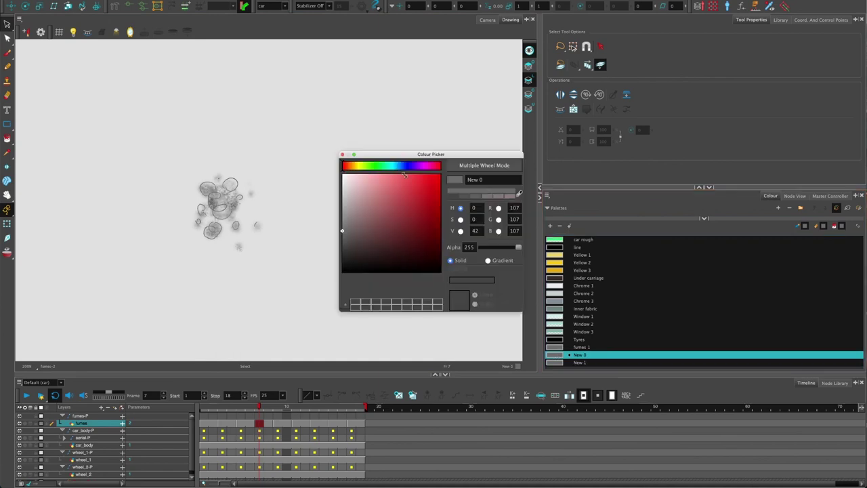
pyautogui.click(424, 184)
pyautogui.click(352, 166)
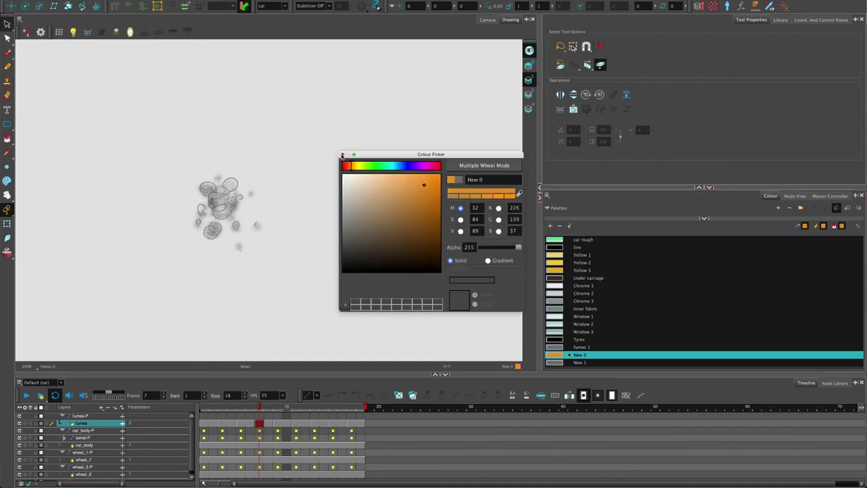
pyautogui.click(342, 155)
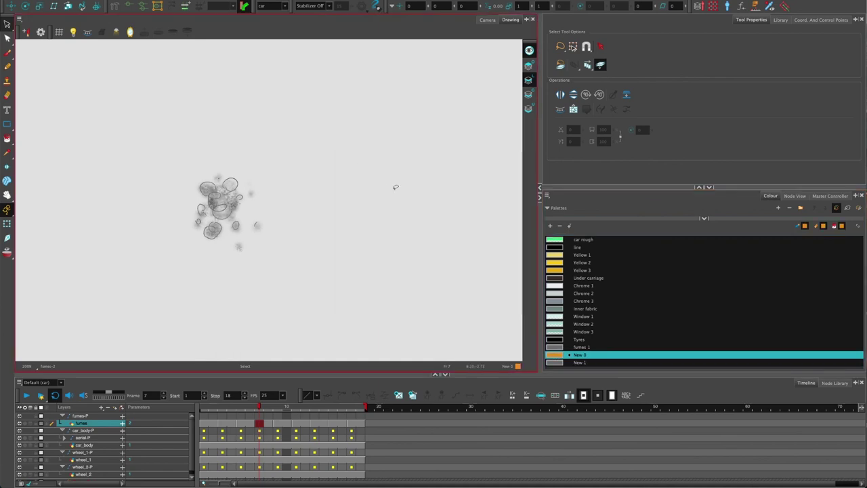
# Remove both added swatches from the palette below fumes 1
pyautogui.keyDown('shift'); pyautogui.click(557, 364); pyautogui.keyUp('shift')
pyautogui.click(560, 225)
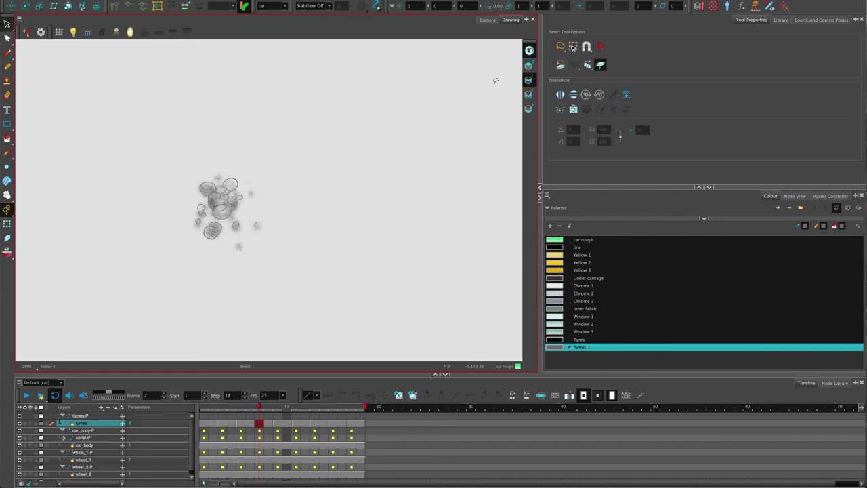
# Play the animation from frame 1 in the Camera view to check the fumes behind the car, and activate the Transform tool
pyautogui.click(488, 19)
pyautogui.hotkey('shift', 'm')
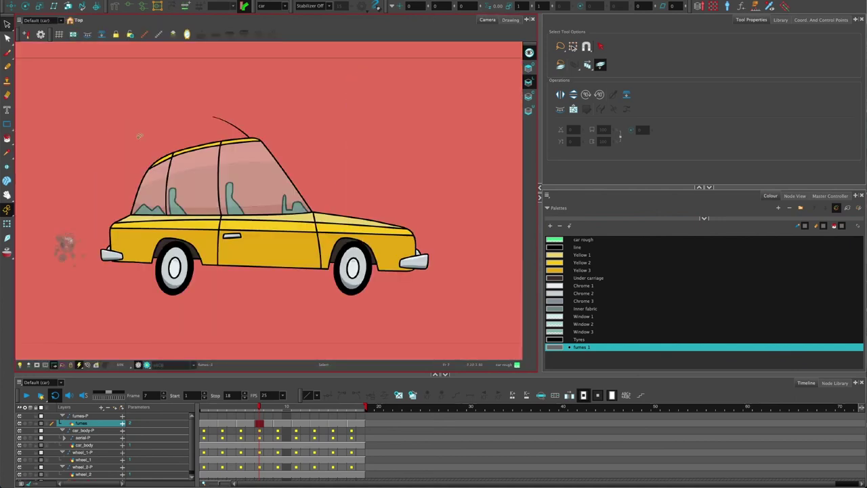
pyautogui.scroll(3, 89, 217)
pyautogui.moveTo(89, 217); pyautogui.dragTo(136, 192)
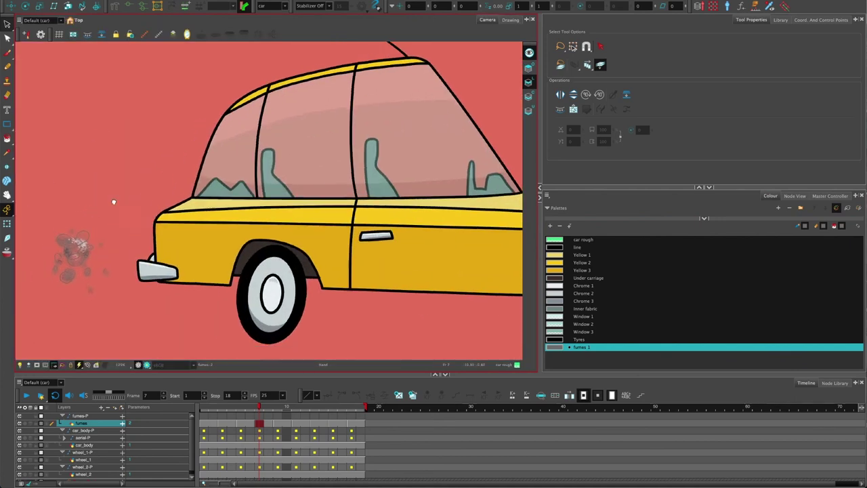
pyautogui.scroll(2, 182, 178)
pyautogui.moveTo(189, 179); pyautogui.dragTo(204, 157)
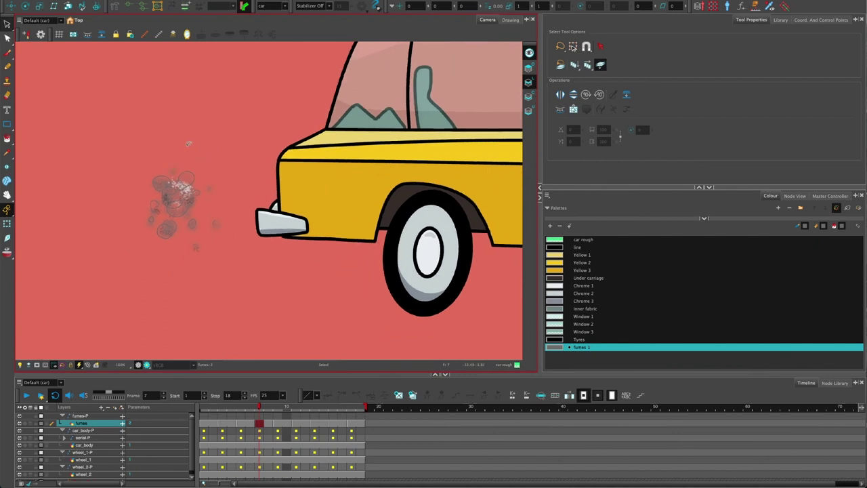
pyautogui.click(205, 408)
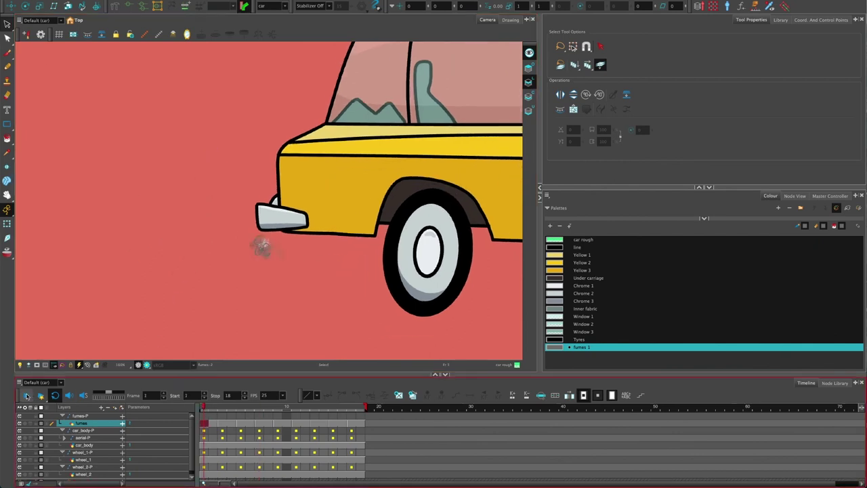
pyautogui.click(26, 395)
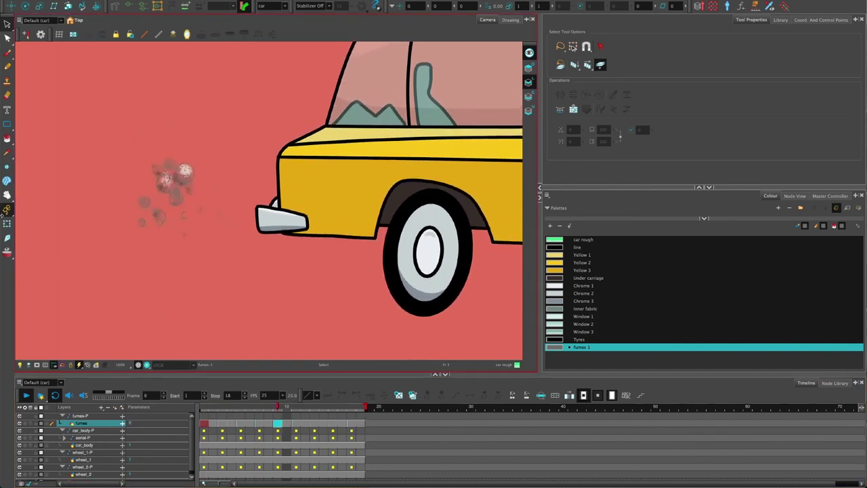
pyautogui.hotkey('shift', 't')
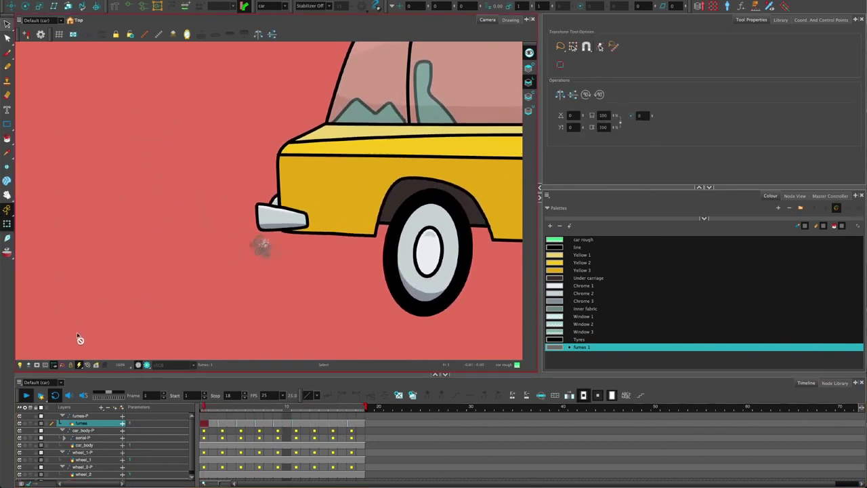